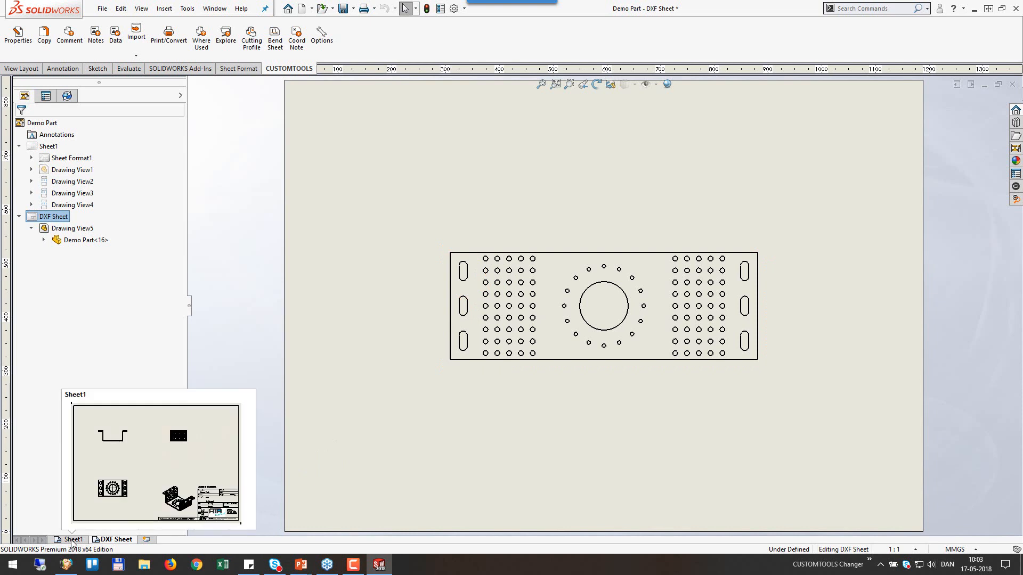
Generate a bend sheet for the sheet-metal part from Sheet1 of the drawing and display the new sheet.
click(72, 540)
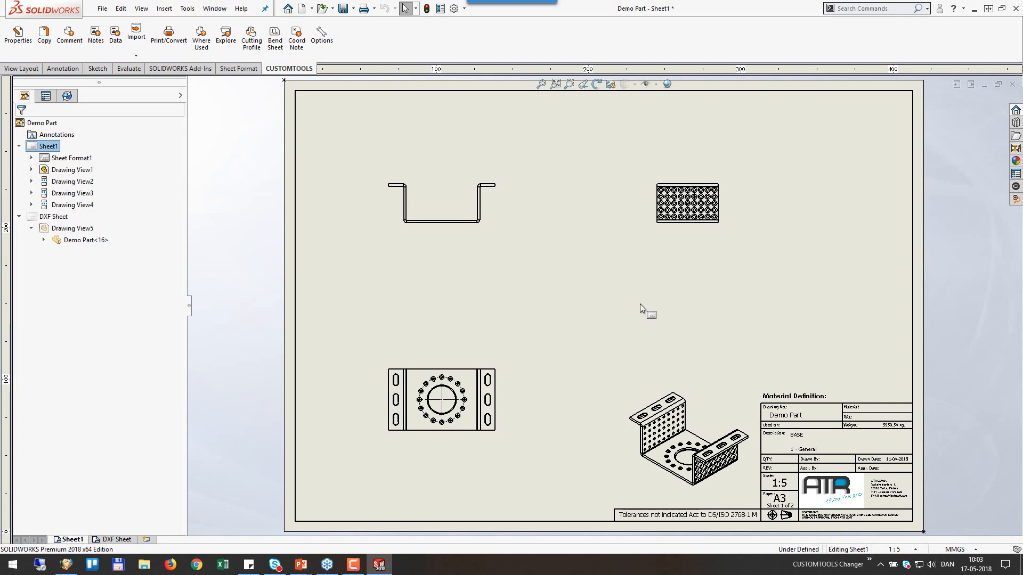
click(276, 41)
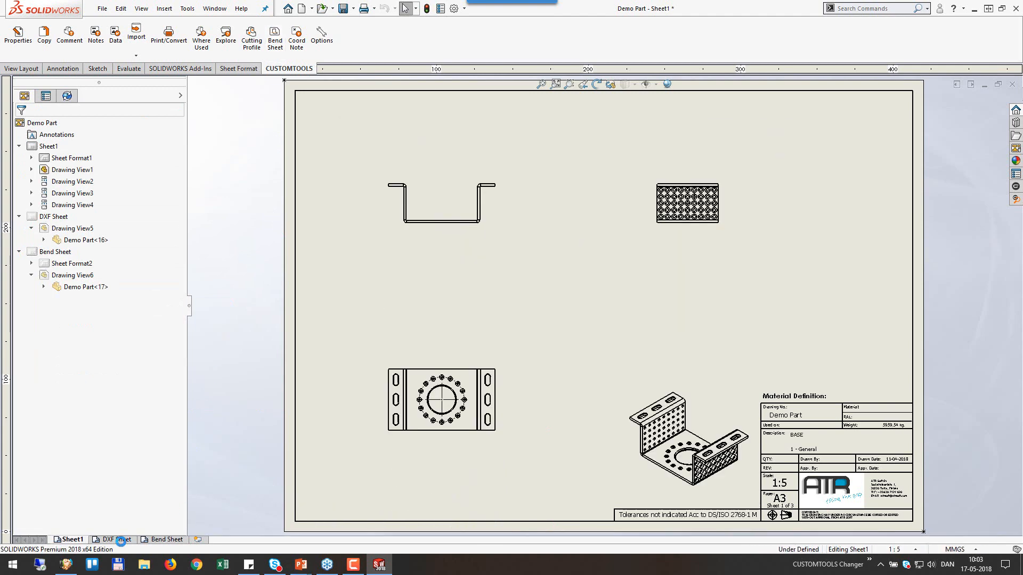
click(167, 539)
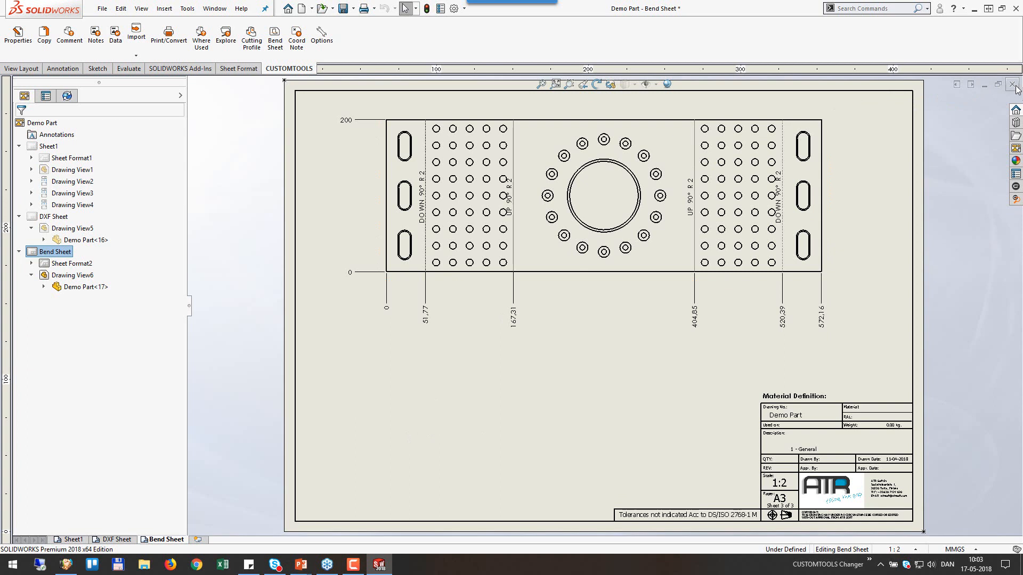
Close the drawing without saving and open a Demo Part component in its own window from the recent 000010.SLDASM assembly.
key(ctrl+w)
click(529, 299)
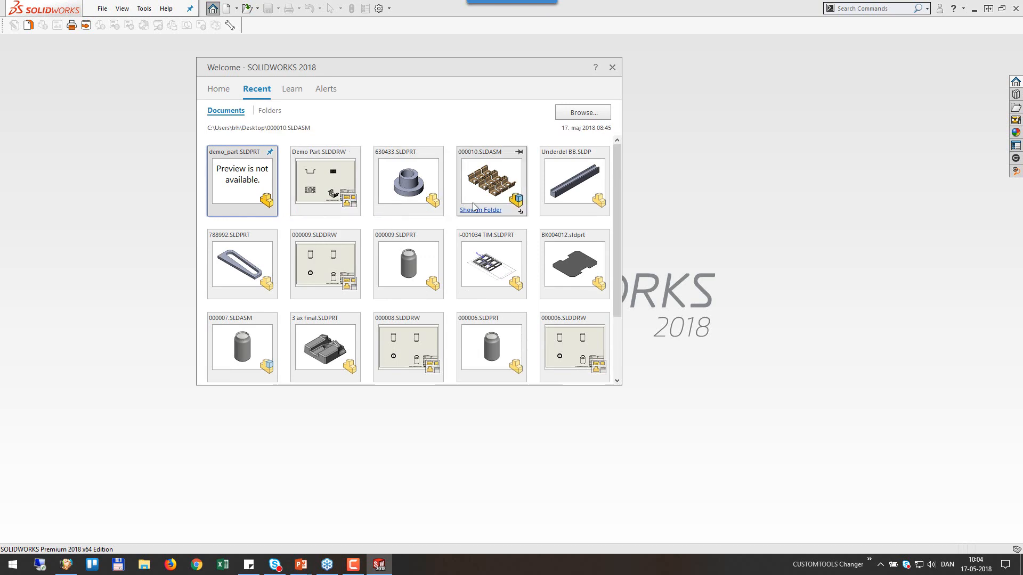
click(473, 207)
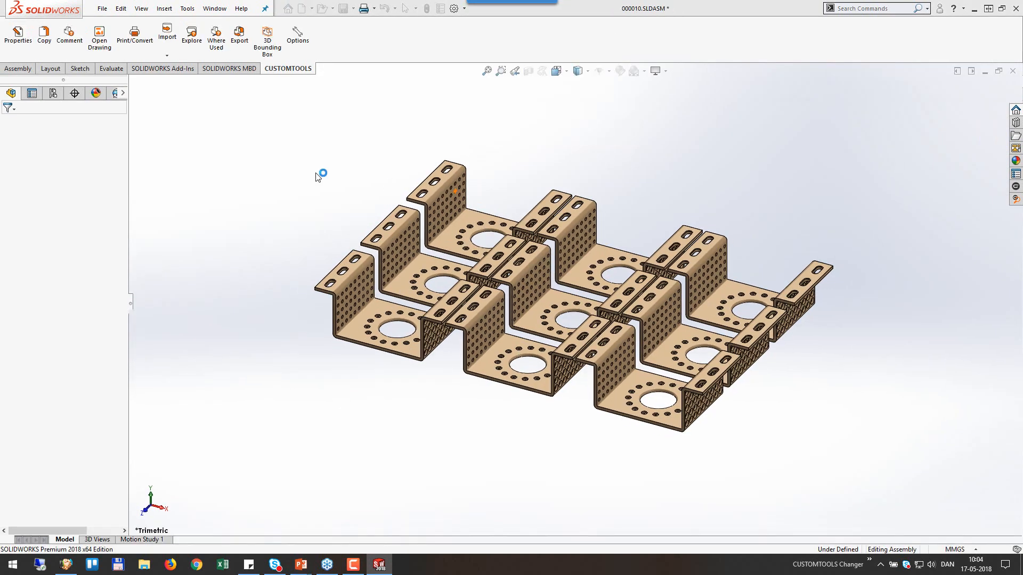
click(398, 289)
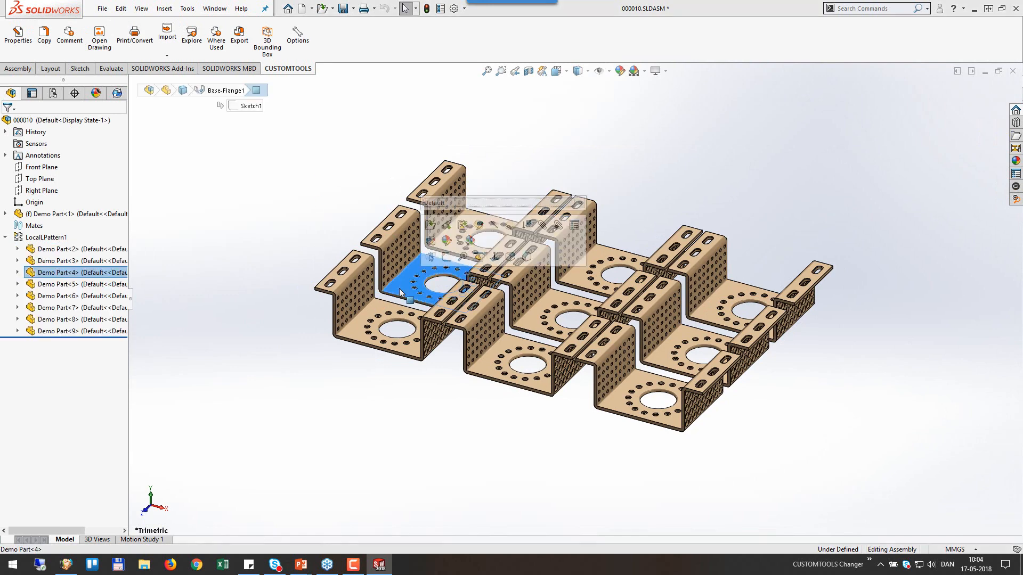
click(431, 226)
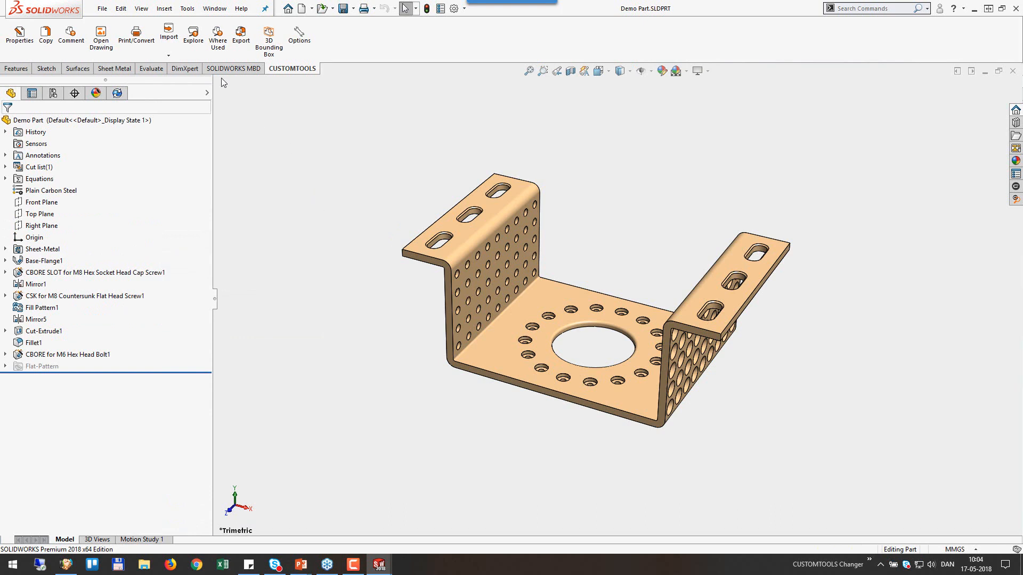
Start a batch print/convert operation for the part and enable the Create Cutting Profile Sheet and Create Bend Sheet tasks.
click(144, 42)
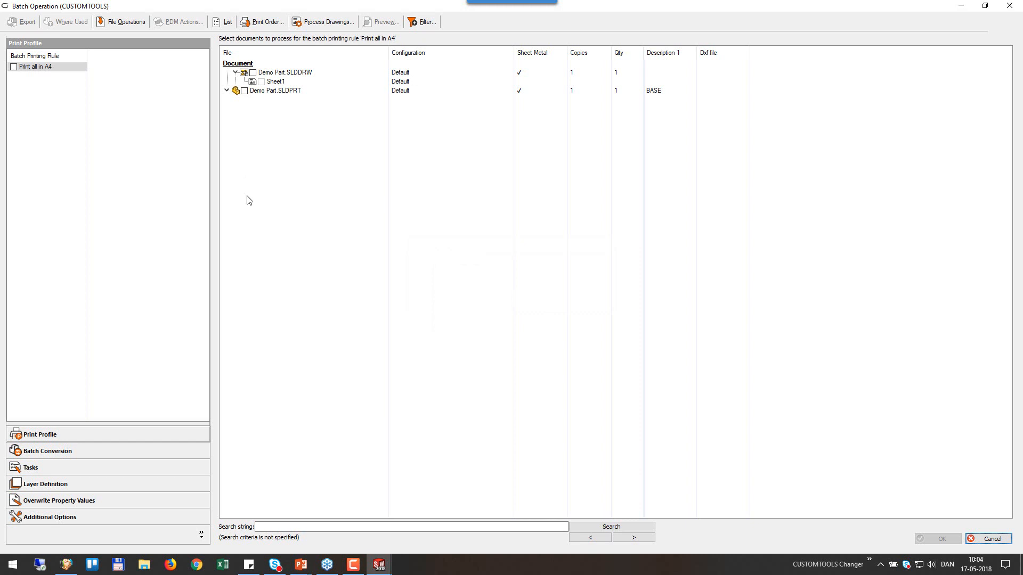
click(44, 471)
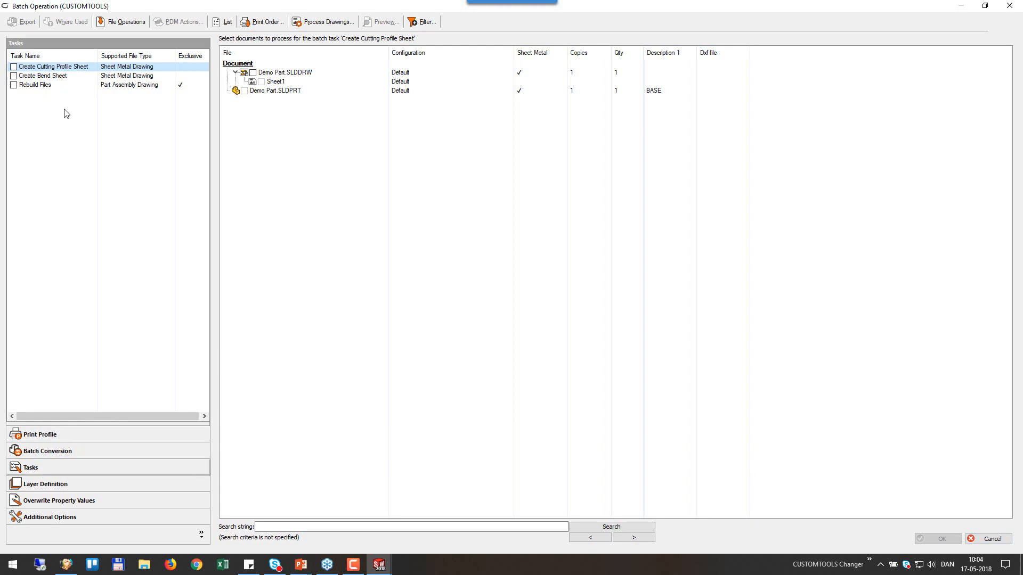
click(13, 67)
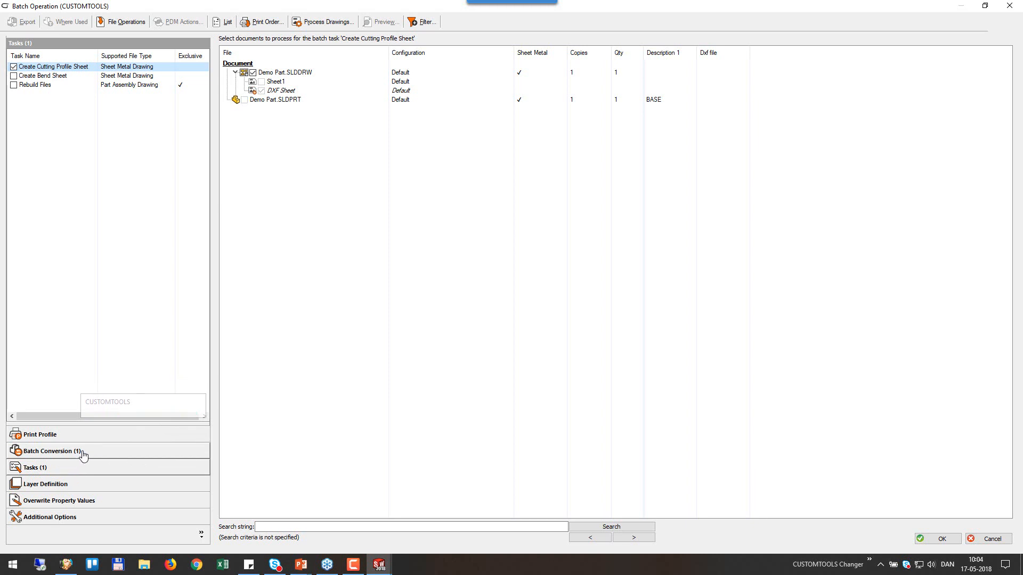
click(15, 77)
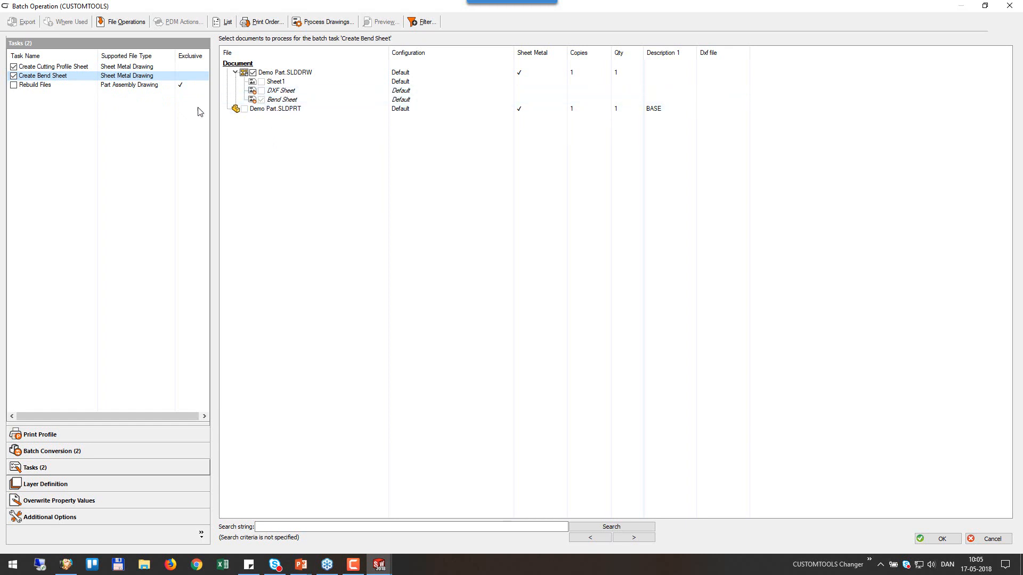
click(64, 68)
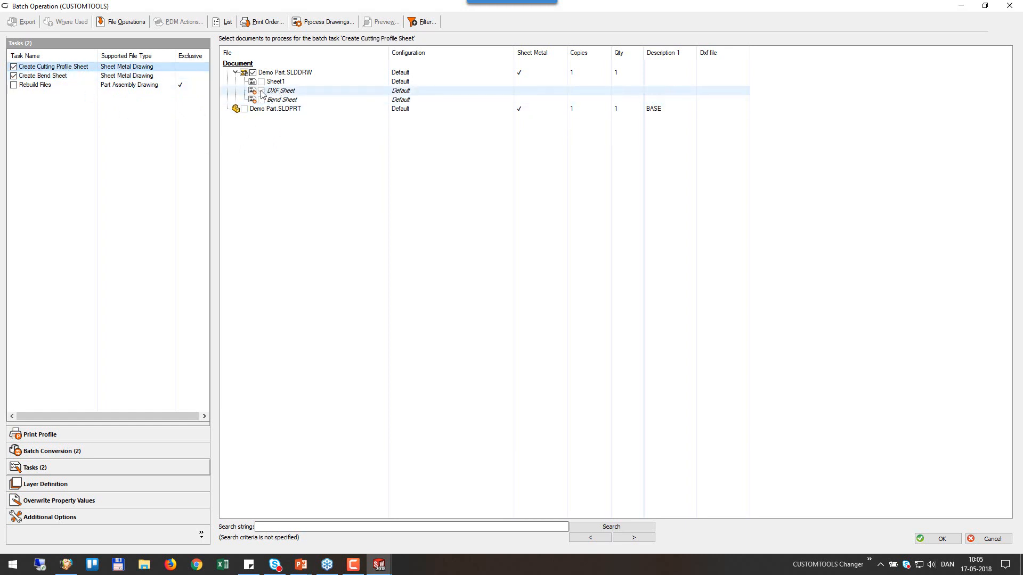
Examine which drawing sheets the Bending Instructions and Dxf from Drawings batch conversion rules process.
click(49, 454)
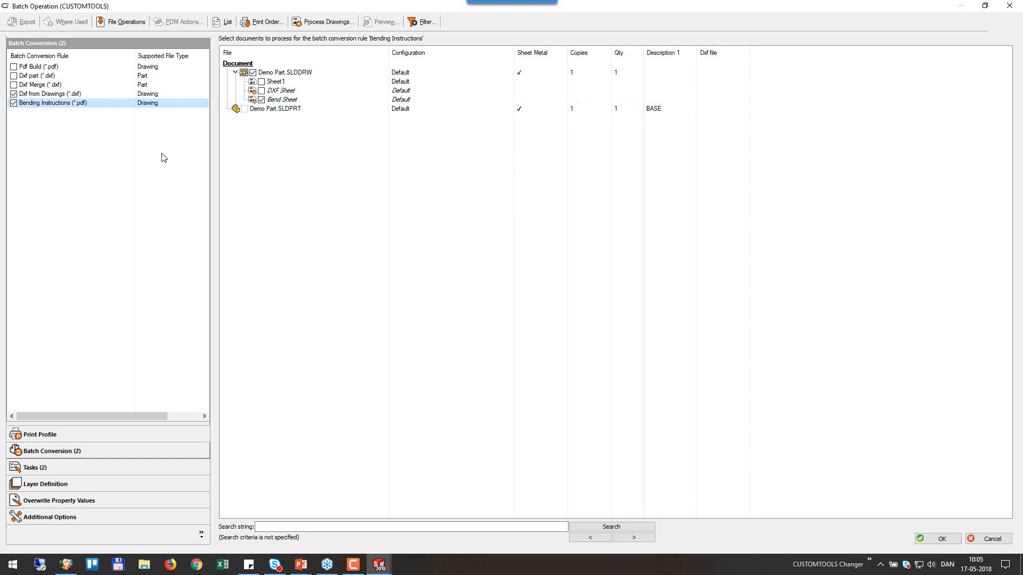
click(50, 93)
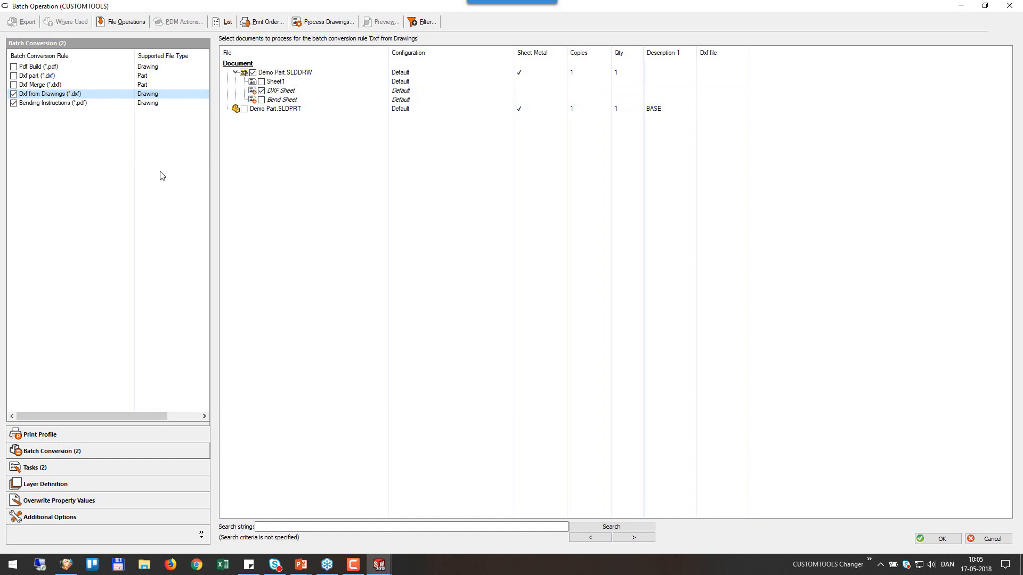
click(48, 79)
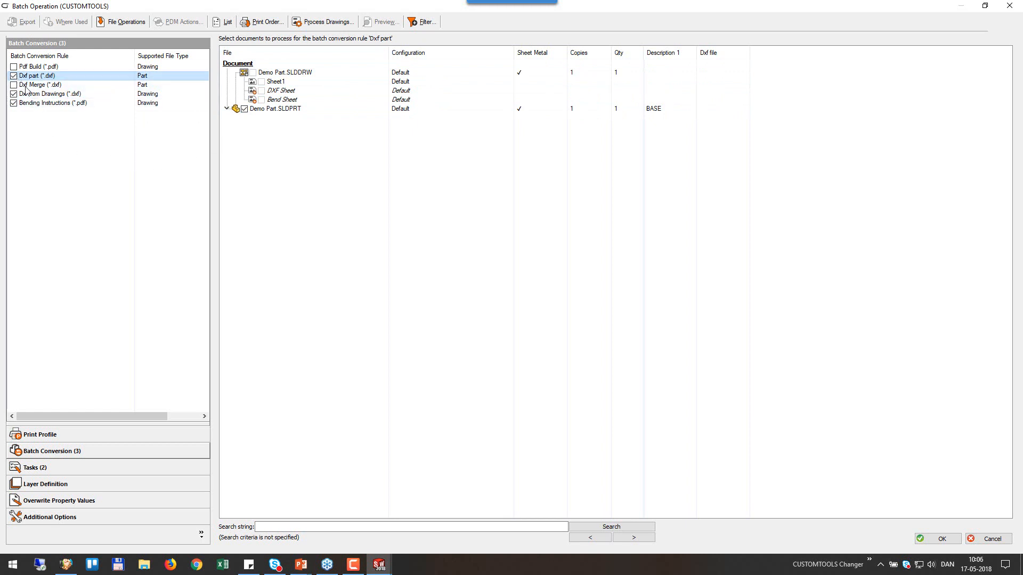
click(57, 103)
click(57, 95)
click(57, 103)
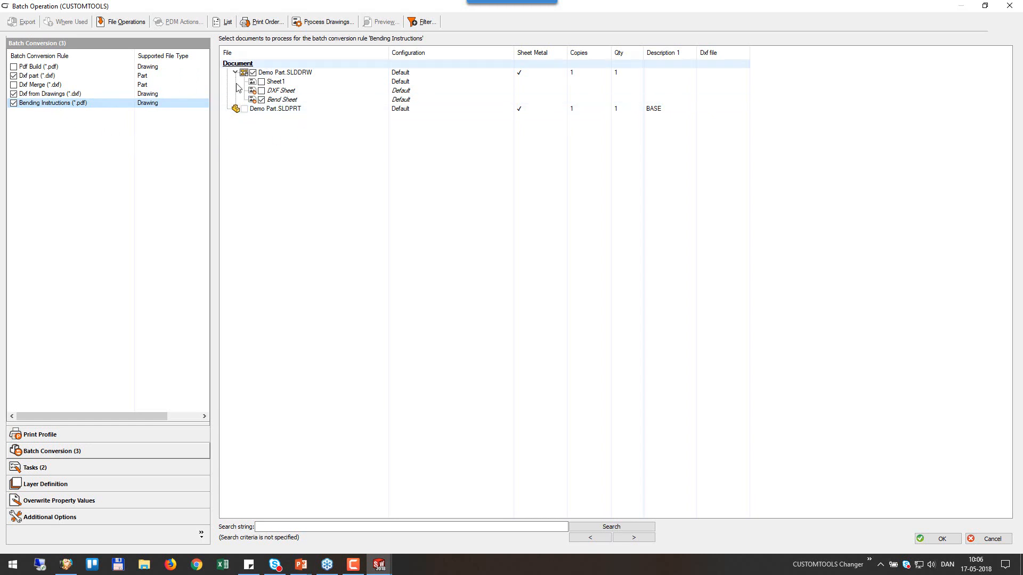
click(14, 75)
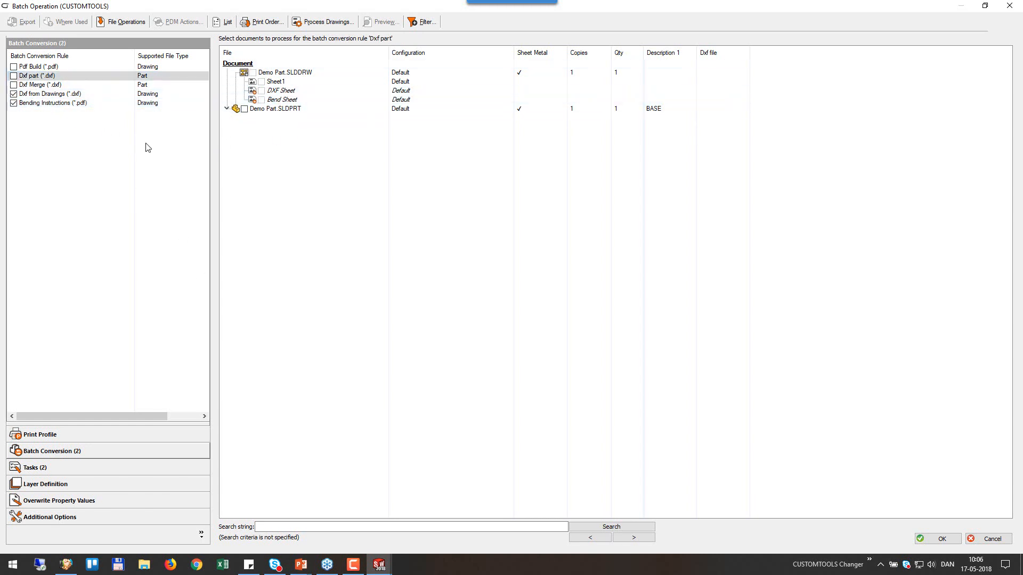
Check the sheets selected for Dxf from Drawings and Bending Instructions, and run the batch operation, agreeing to continue with the modified assembly.
click(49, 94)
click(56, 103)
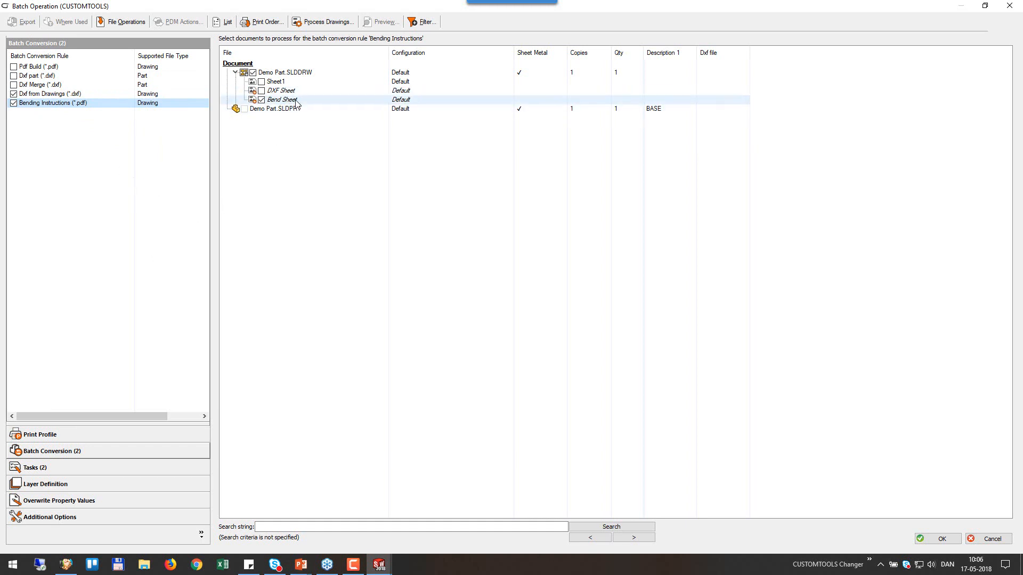
click(938, 539)
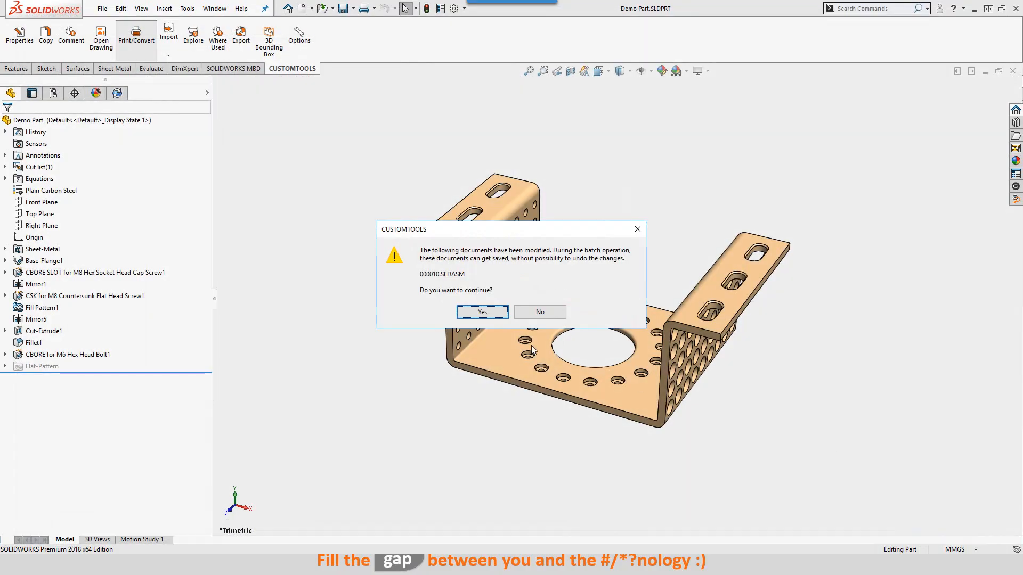
click(485, 314)
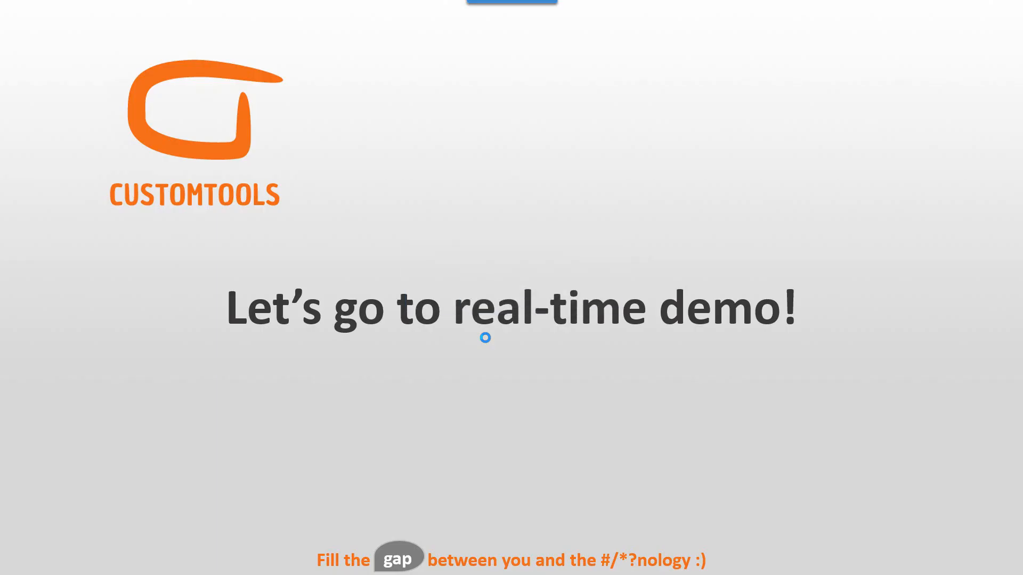
Switch from the presentation slide back to the Demo Part.SLDPRT window in SOLIDWORKS.
key(super)
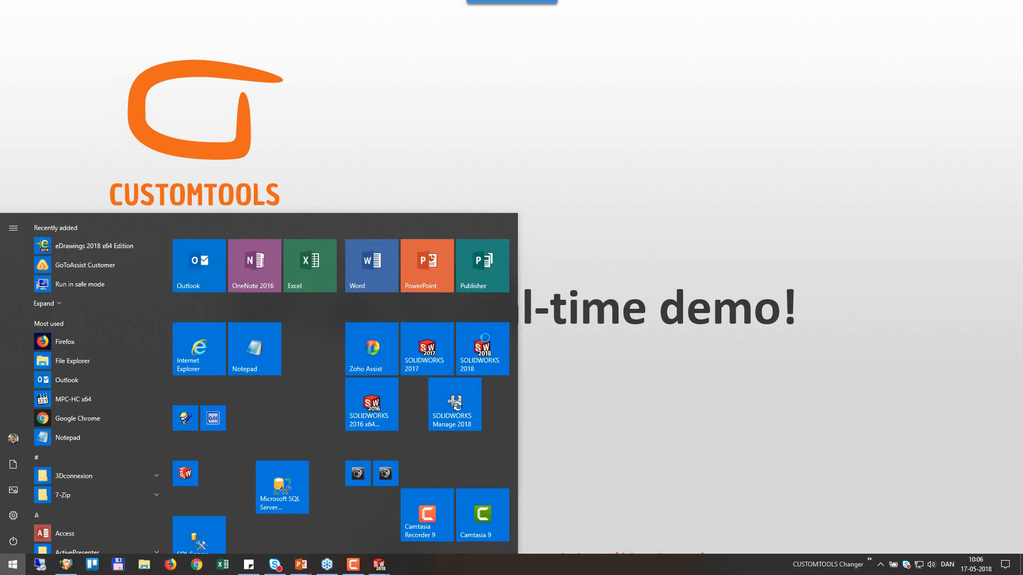
mouse_move(378, 565)
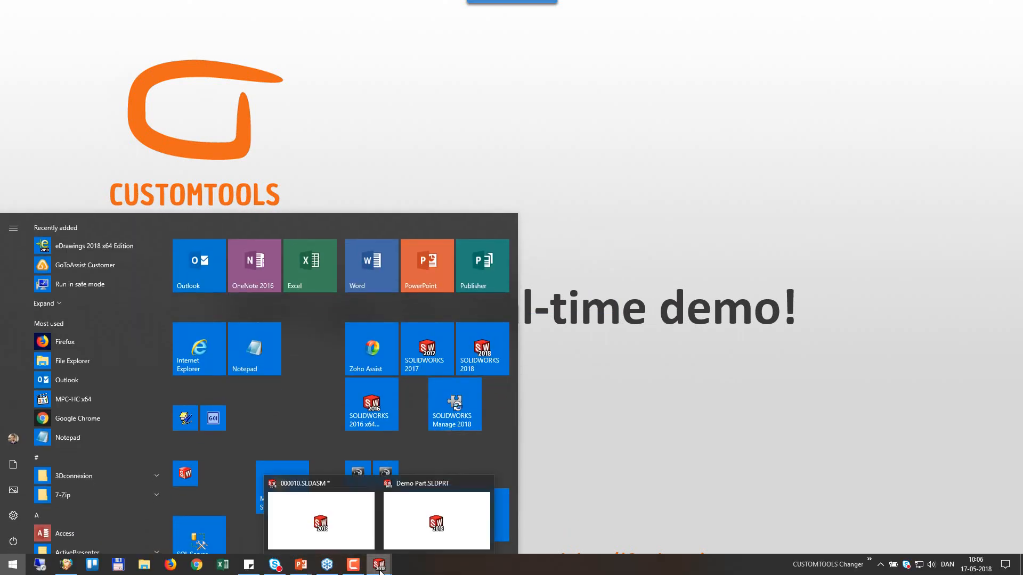
mouse_move(421, 537)
mouse_move(343, 517)
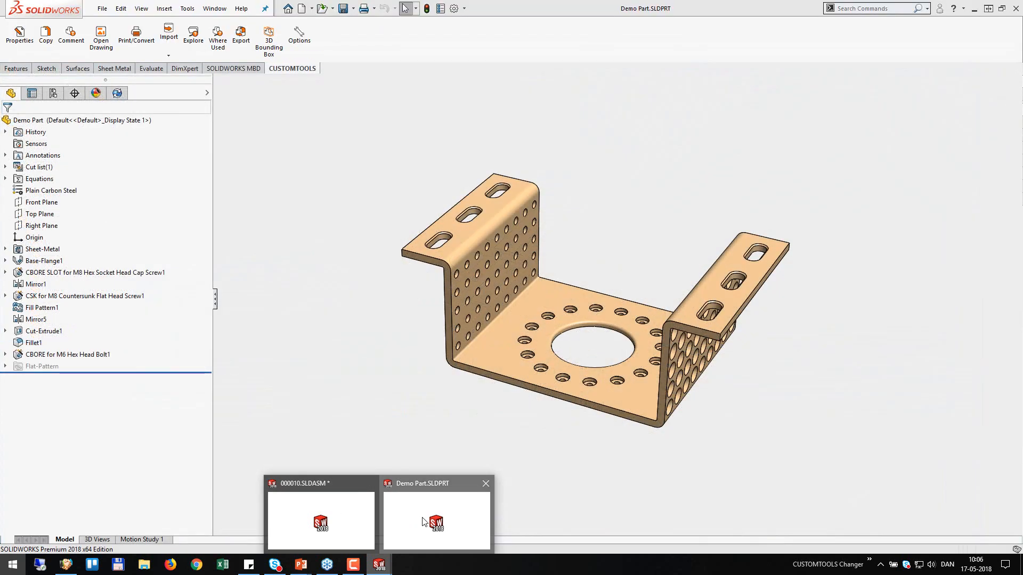
click(421, 520)
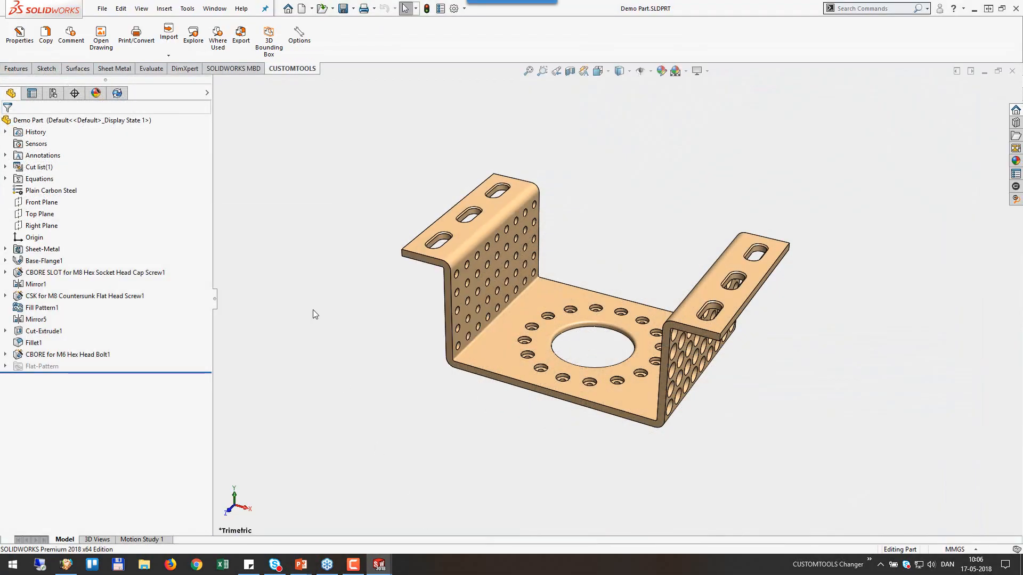
Open the part's folder in File Explorer, review Demo Part - Bending Instruction.pdf in Foxit Reader, and close it.
click(195, 36)
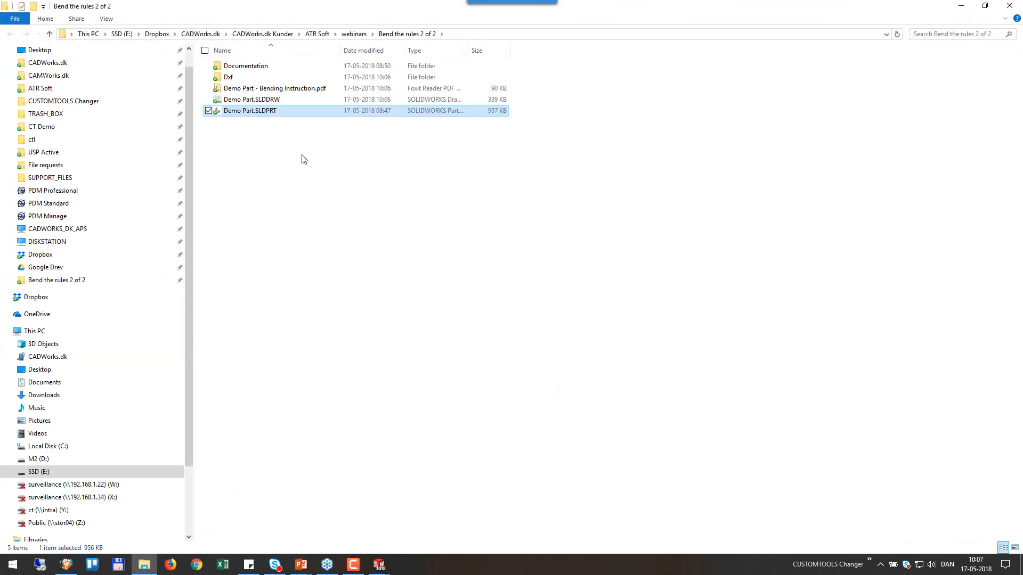
click(315, 90)
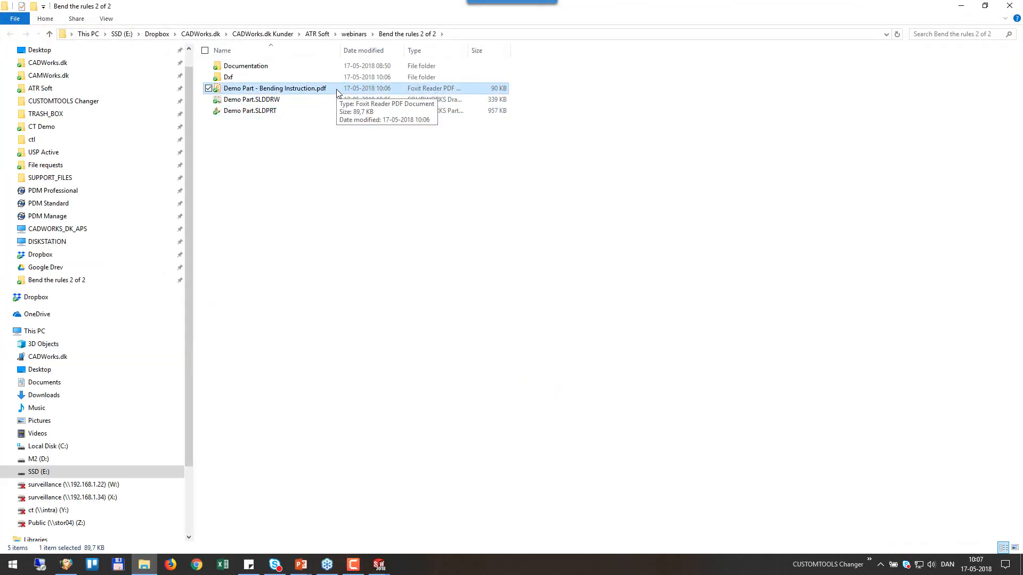
double_click(315, 91)
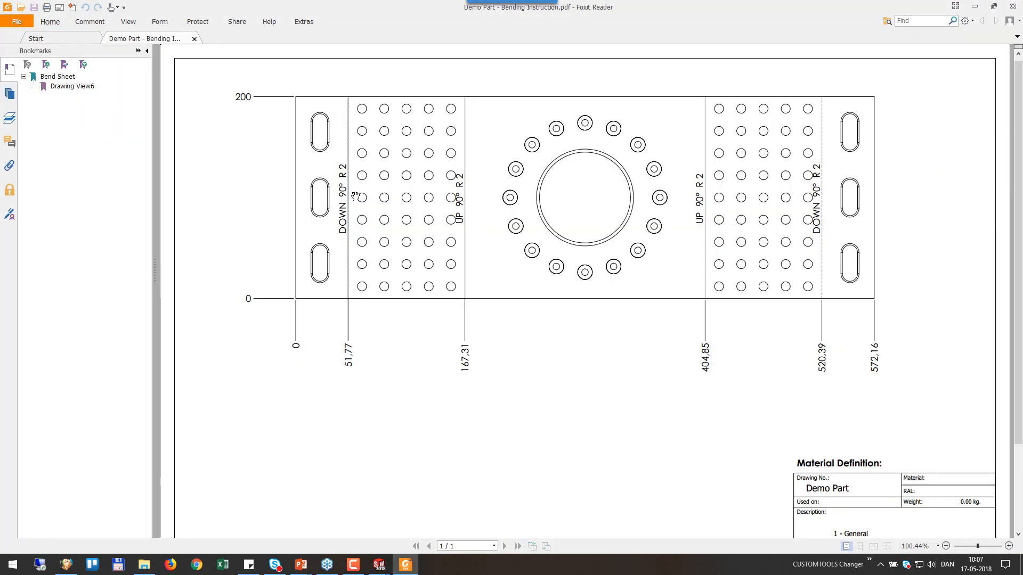
scroll(391, 250, down, 3)
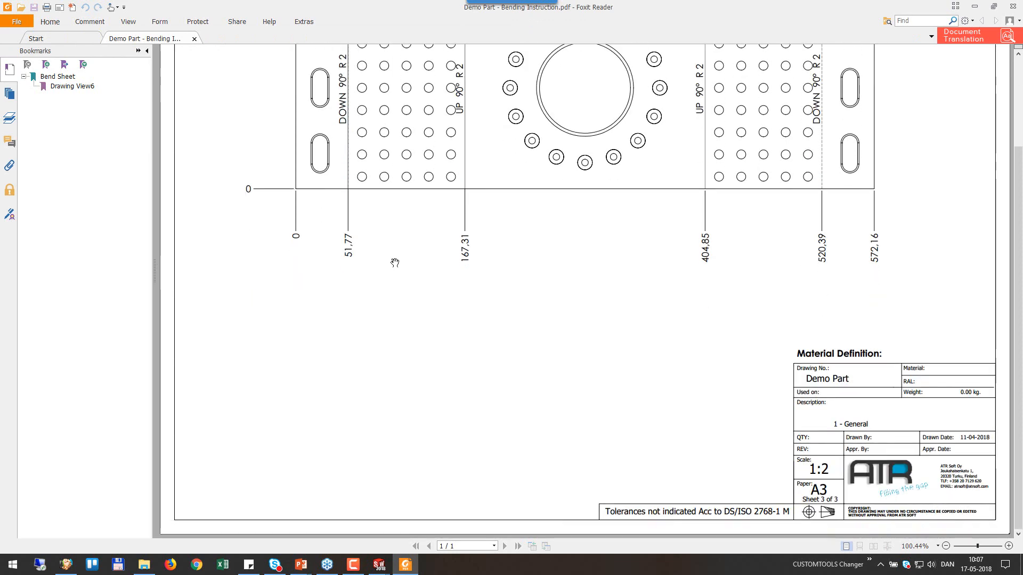
scroll(400, 317, up, 3)
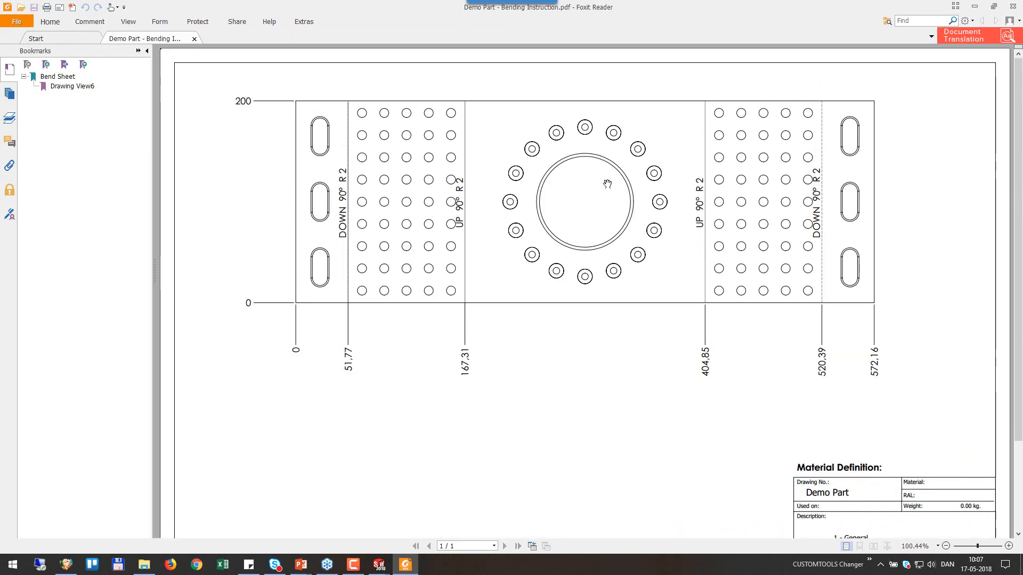
click(1014, 6)
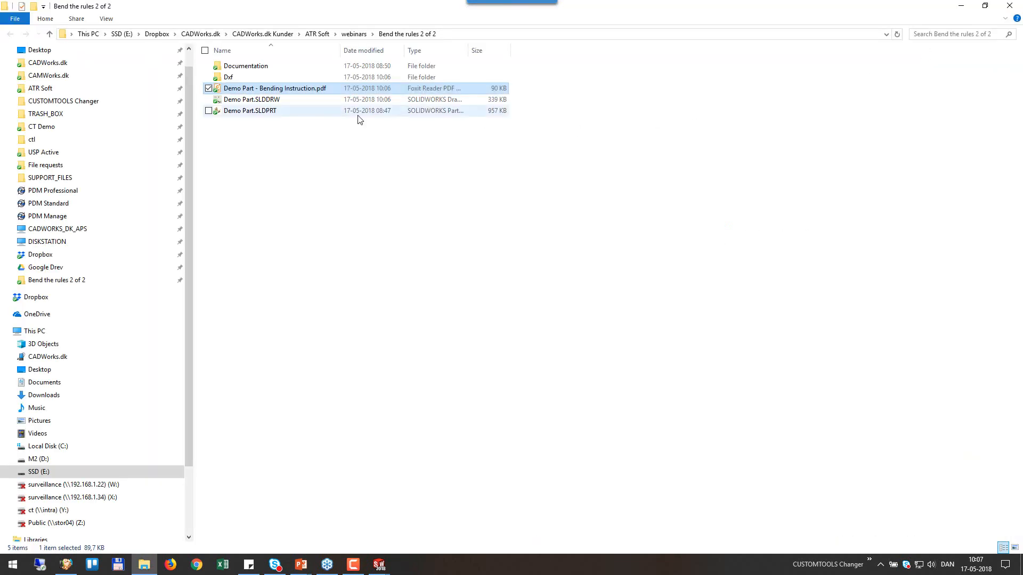
Open Demo Part-8.dxf from the Dxf folder in DraftSight and examine the notes above the cutting profile.
double_click(229, 77)
click(391, 77)
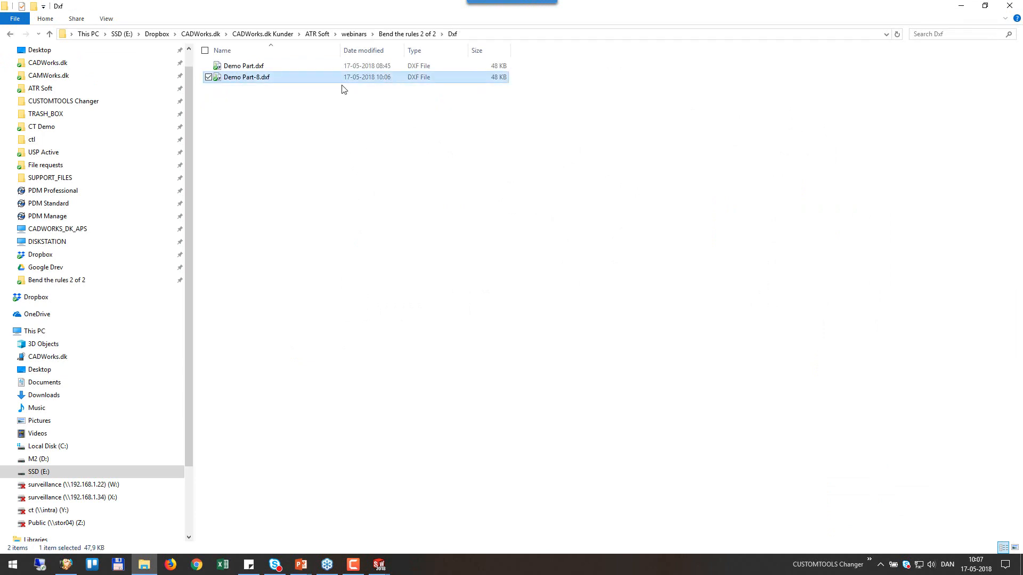
double_click(292, 79)
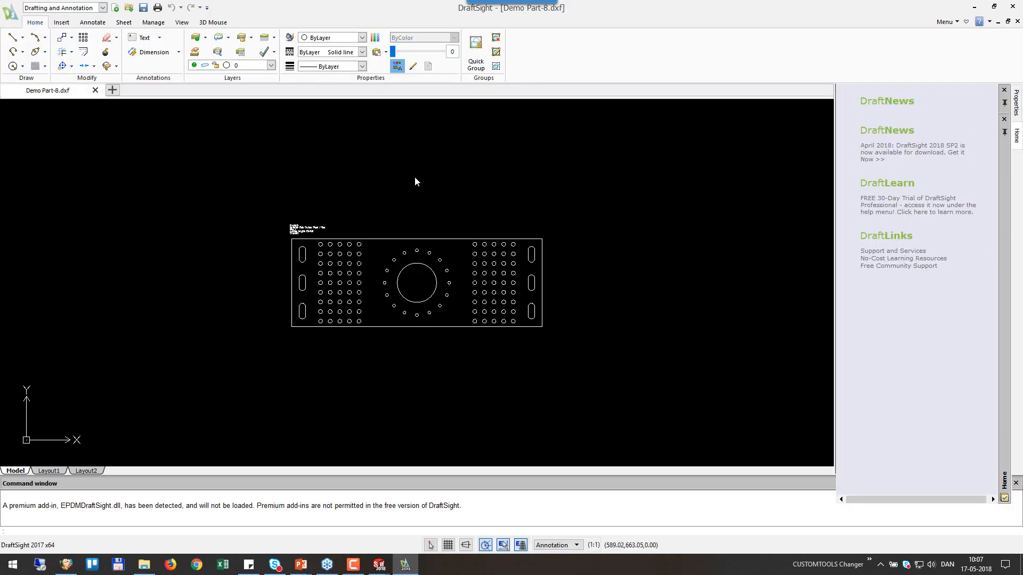
scroll(295, 252, up, 3)
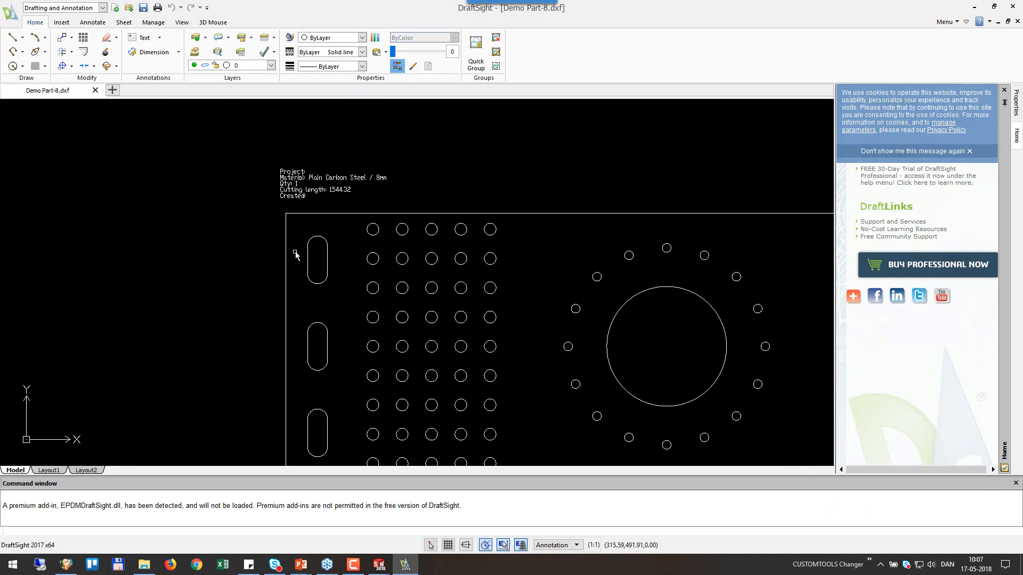
scroll(383, 192, up, 1)
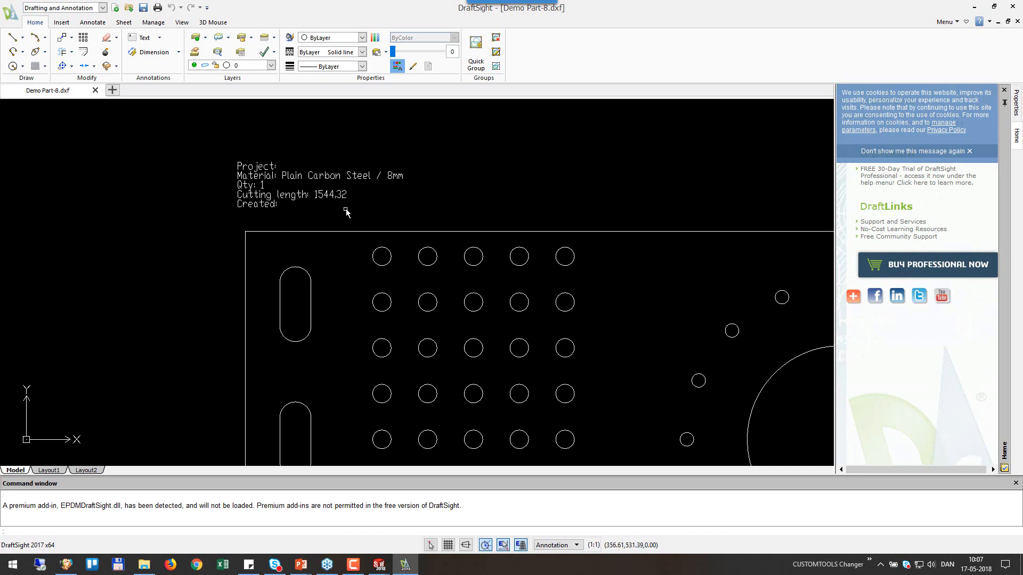
click(548, 174)
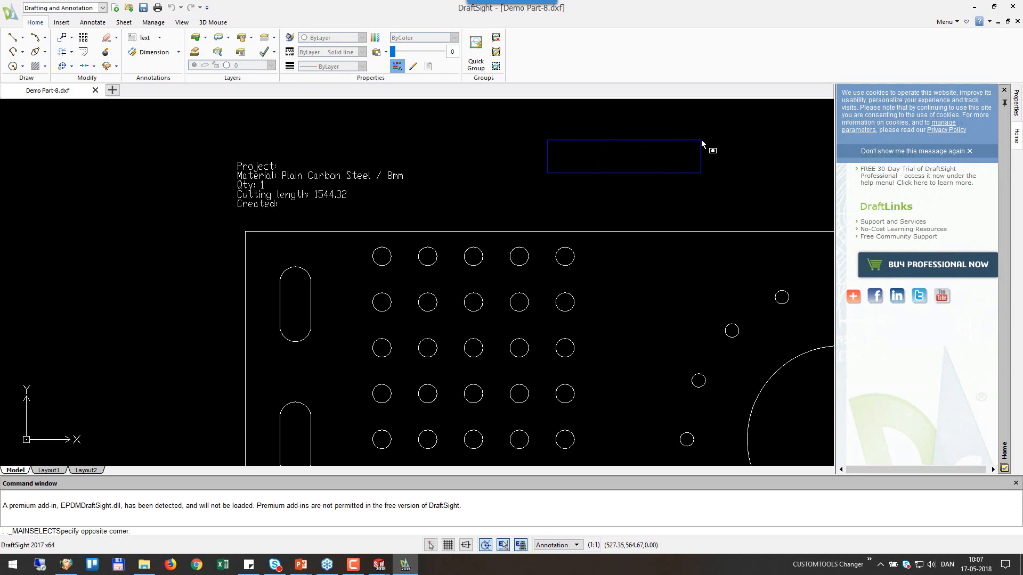
Close Demo Part-8.dxf without saving and delete the Dxf folder and Demo Part - Bending Instruction.pdf from the Bend the rules 2 of 2 folder.
click(1013, 6)
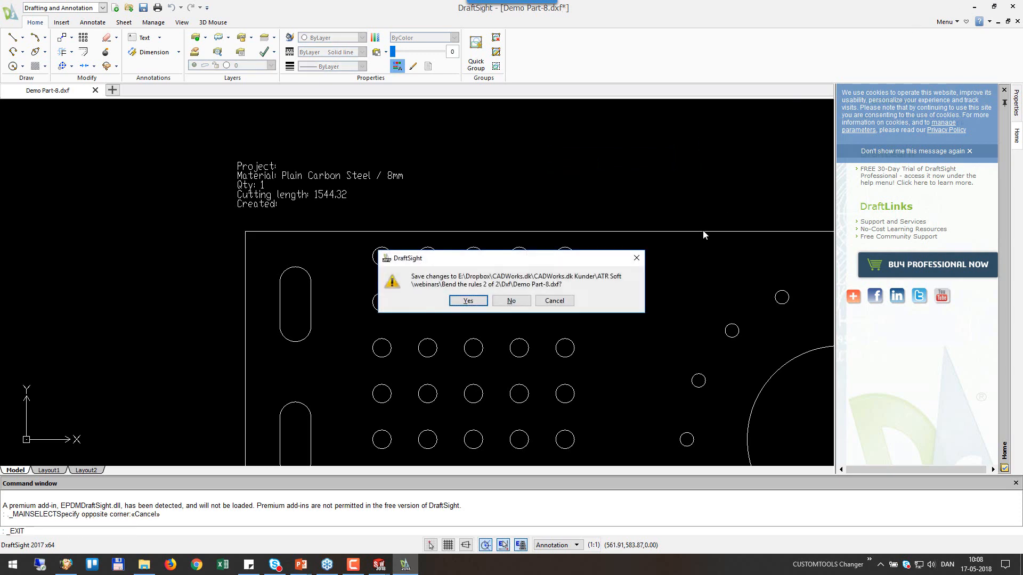
click(511, 300)
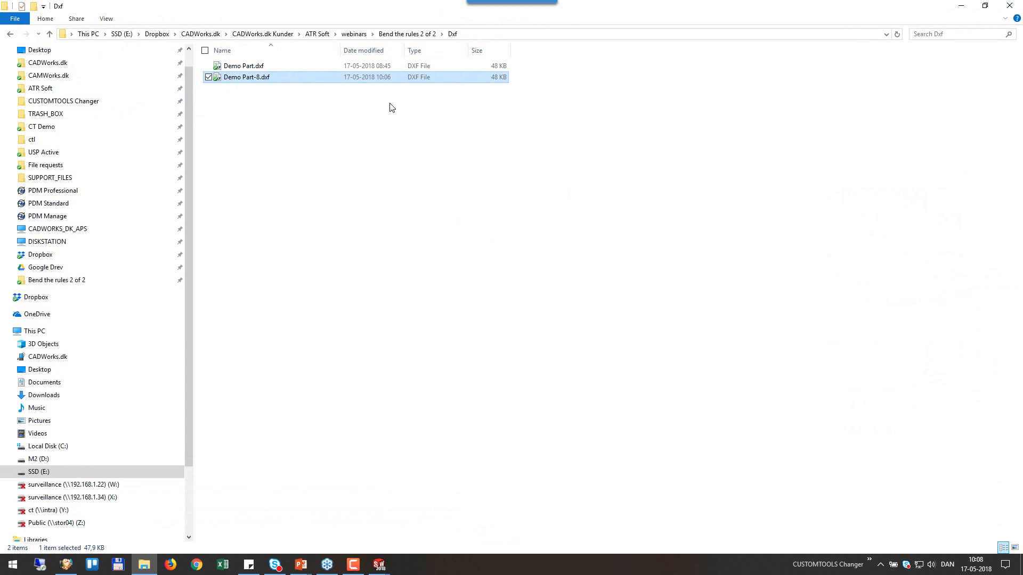
click(407, 34)
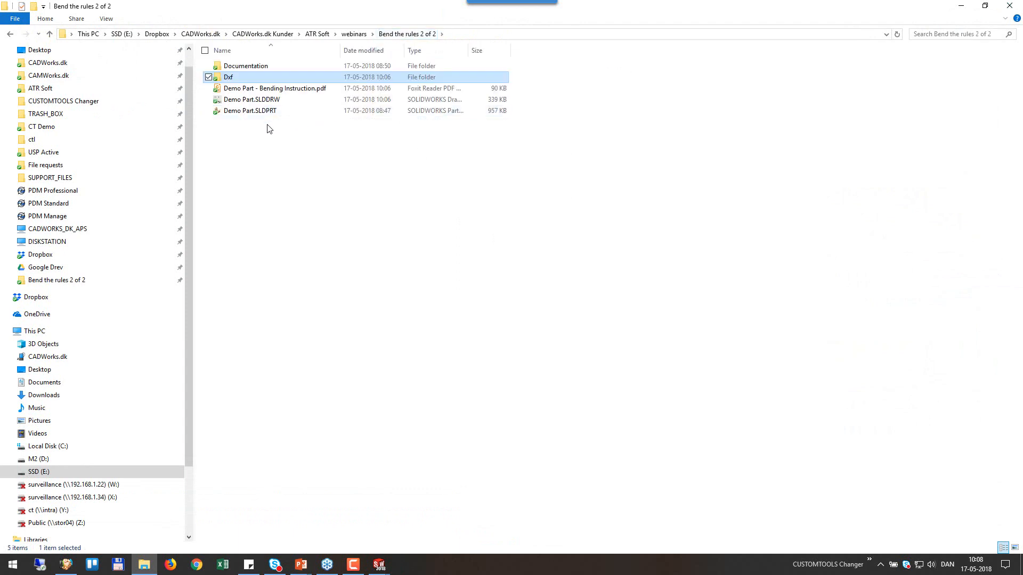
click(255, 89)
ctrl+click(238, 78)
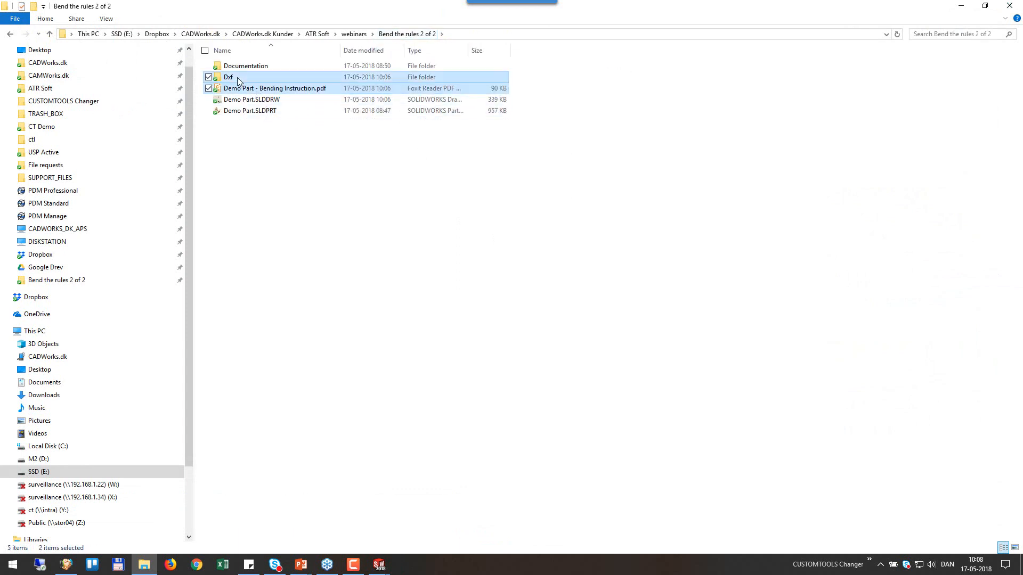
key(Delete)
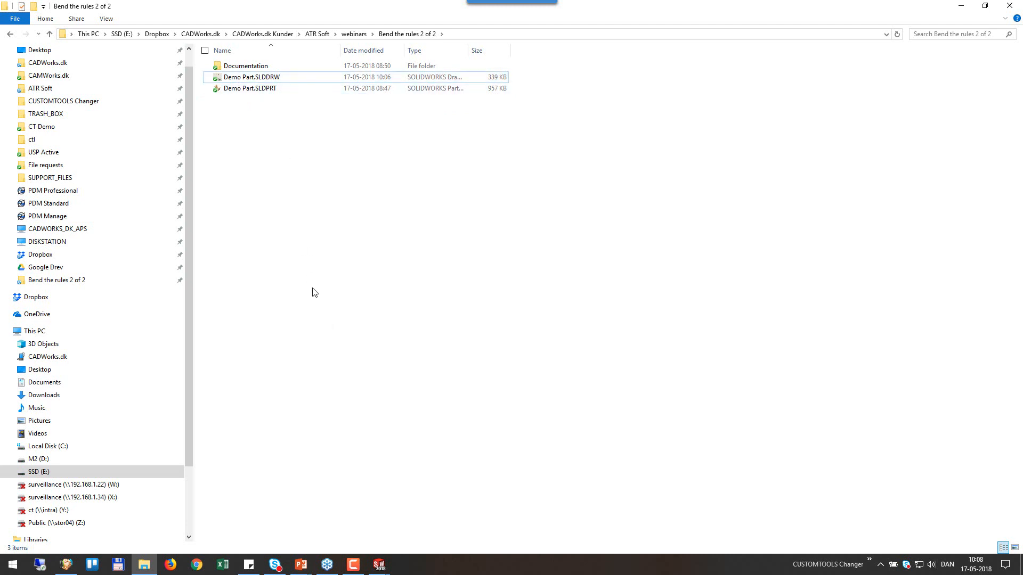
Switch to the Demo Part.SLDPRT window in SOLIDWORKS and open the part's drawing with CUSTOMTOOLS.
click(378, 566)
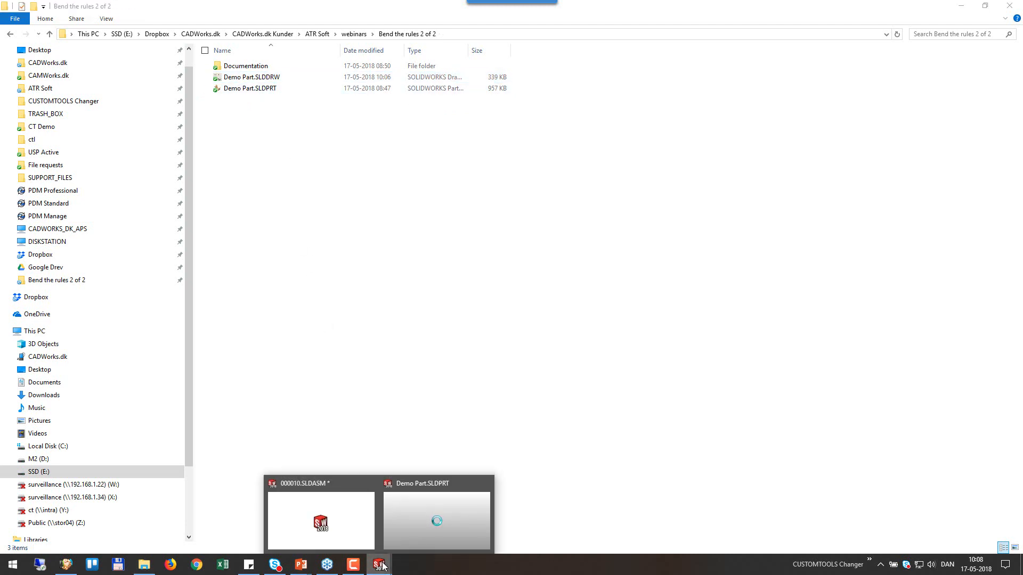
click(429, 511)
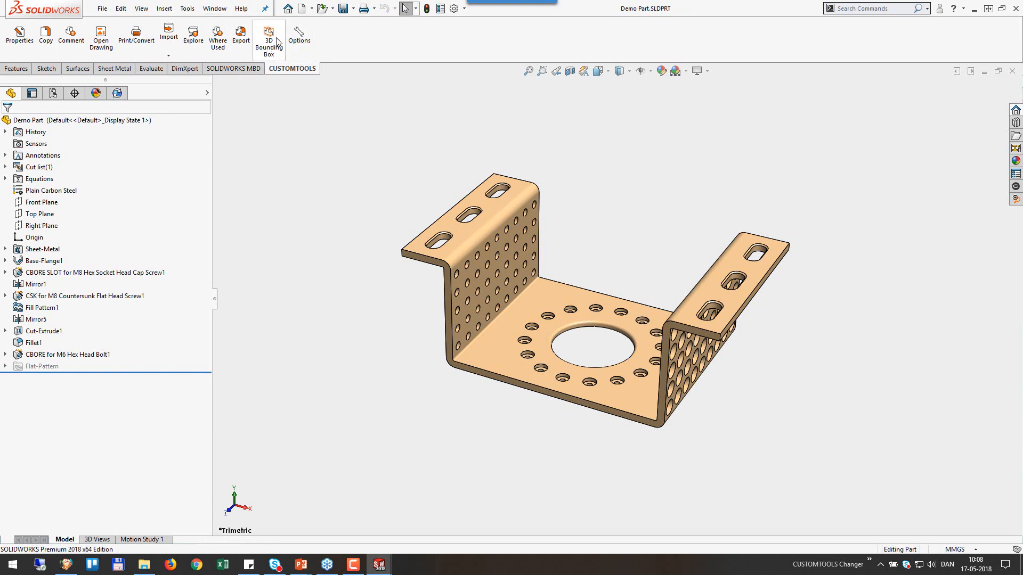
click(101, 40)
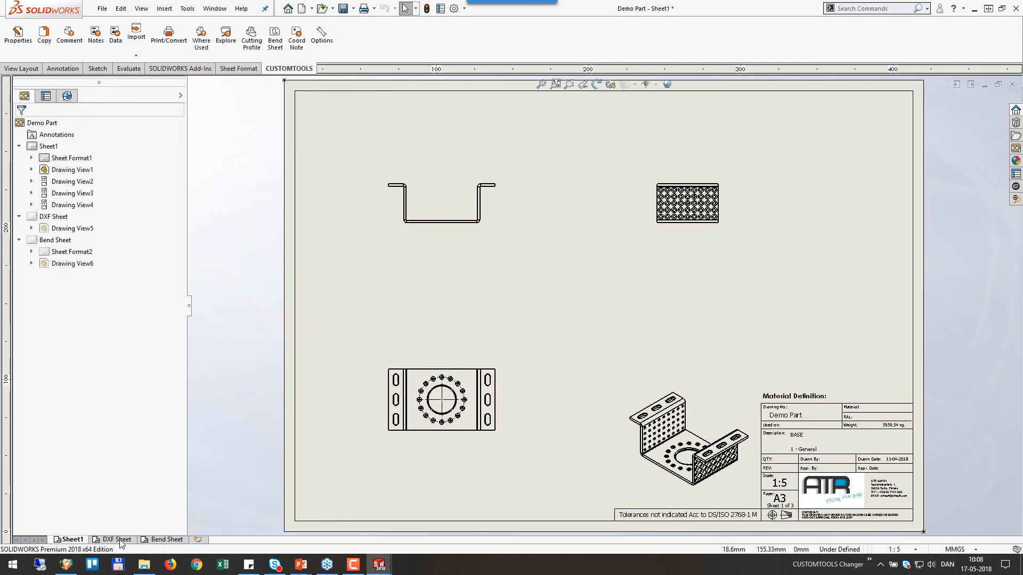
Delete the Bend Sheet and the DXF Sheet from the Demo Part drawing, confirming both deletions.
right_click(175, 540)
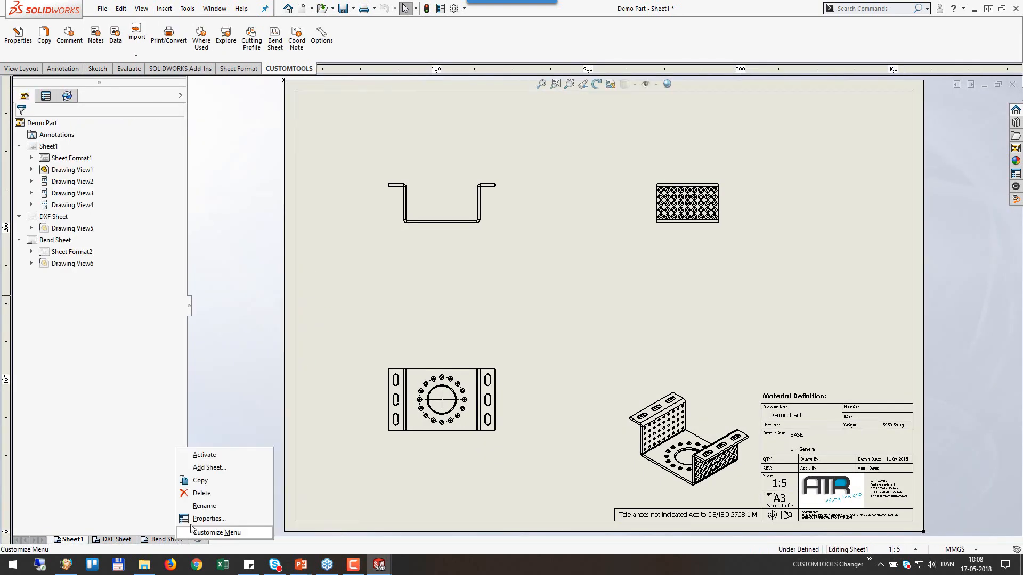
click(200, 493)
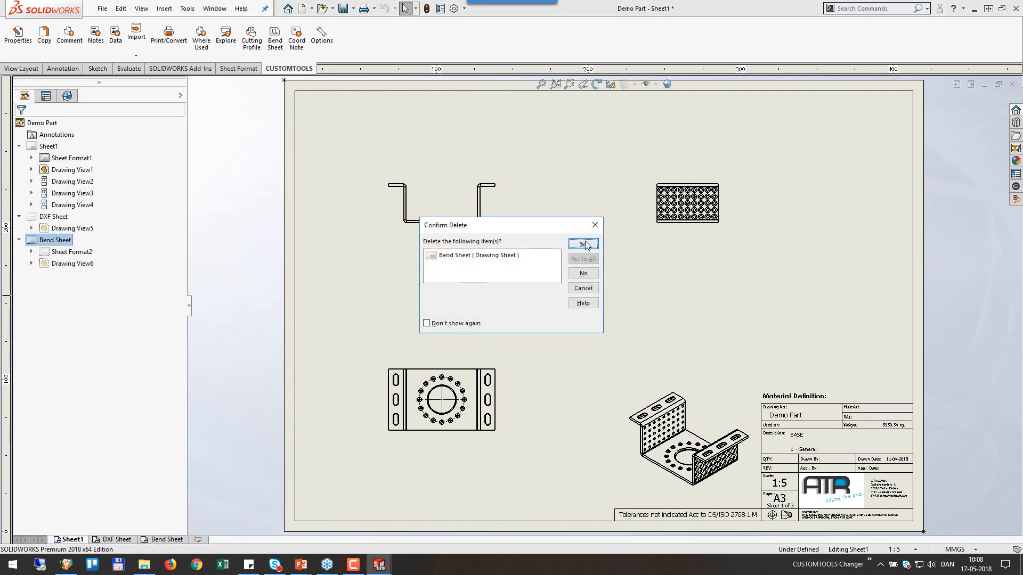
click(584, 243)
right_click(130, 539)
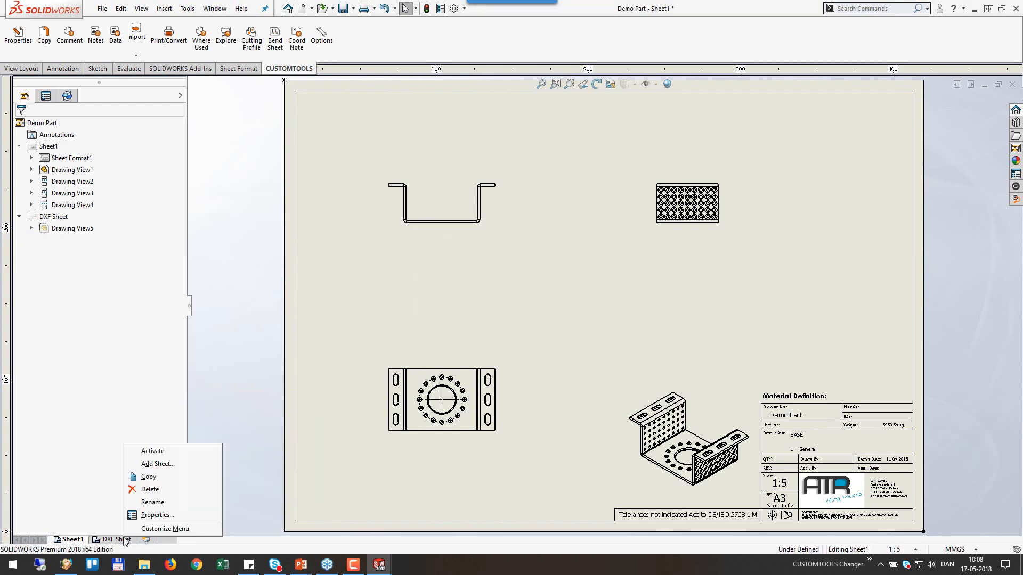
click(159, 494)
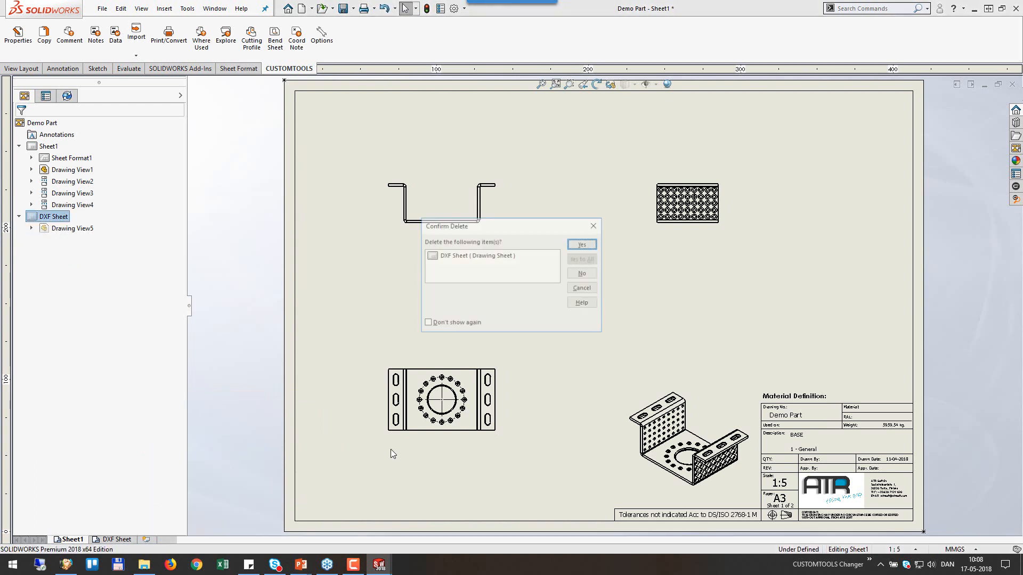
click(581, 245)
Save the Demo Part drawing, then close the drawing and the part to return to assembly 000010.SLDASM.
click(342, 8)
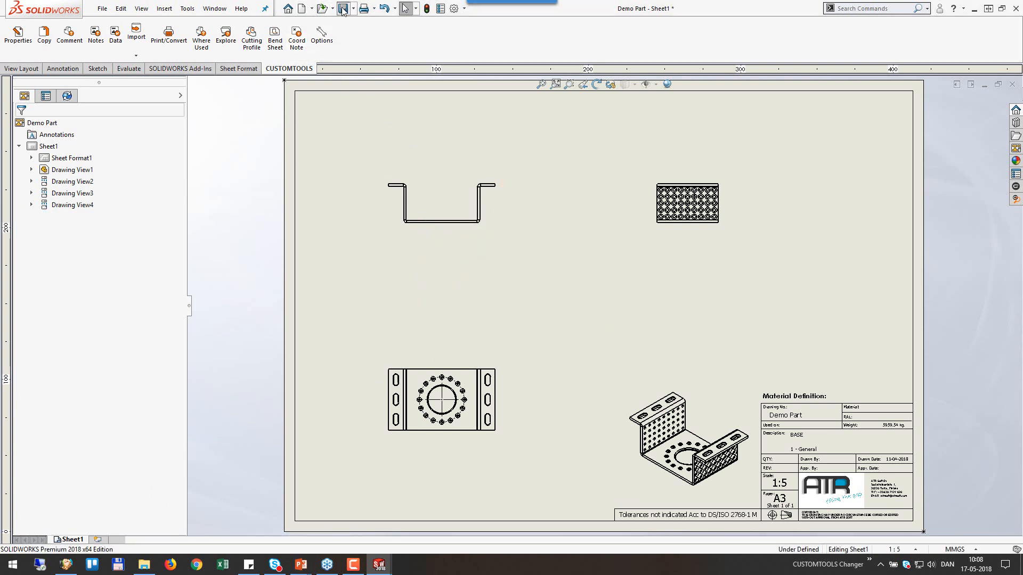
click(1012, 84)
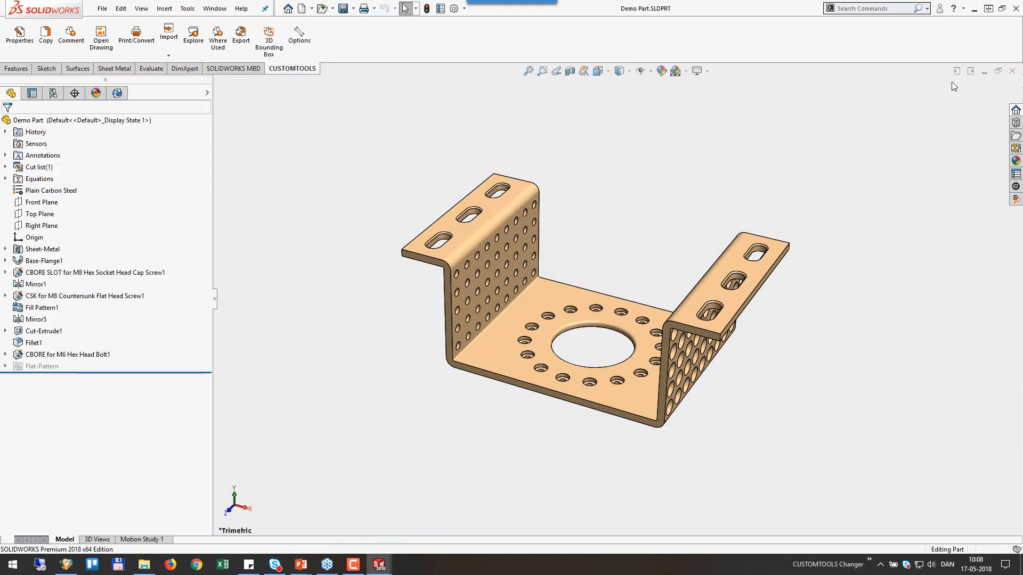
click(1012, 71)
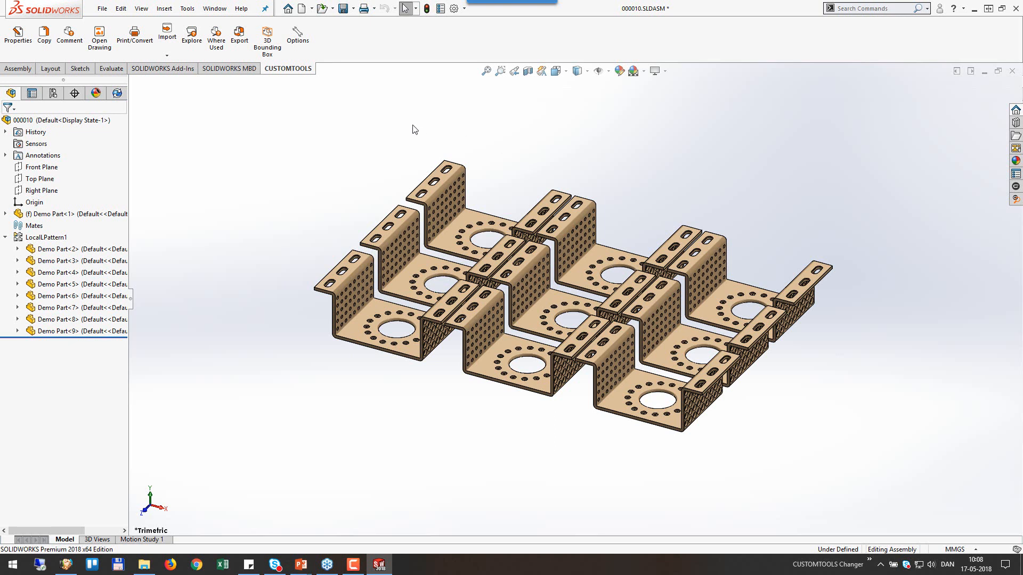
Start a CUSTOMTOOLS batch operation for assembly 000010 and enable the Create Cutting Profile Sheet and Create Bend Sheet tasks.
click(142, 38)
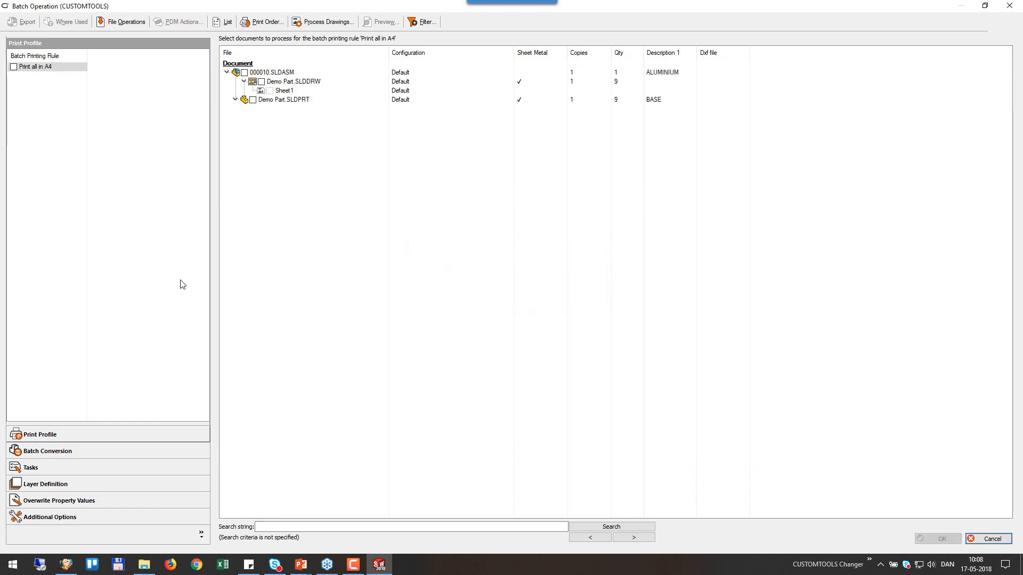
click(44, 468)
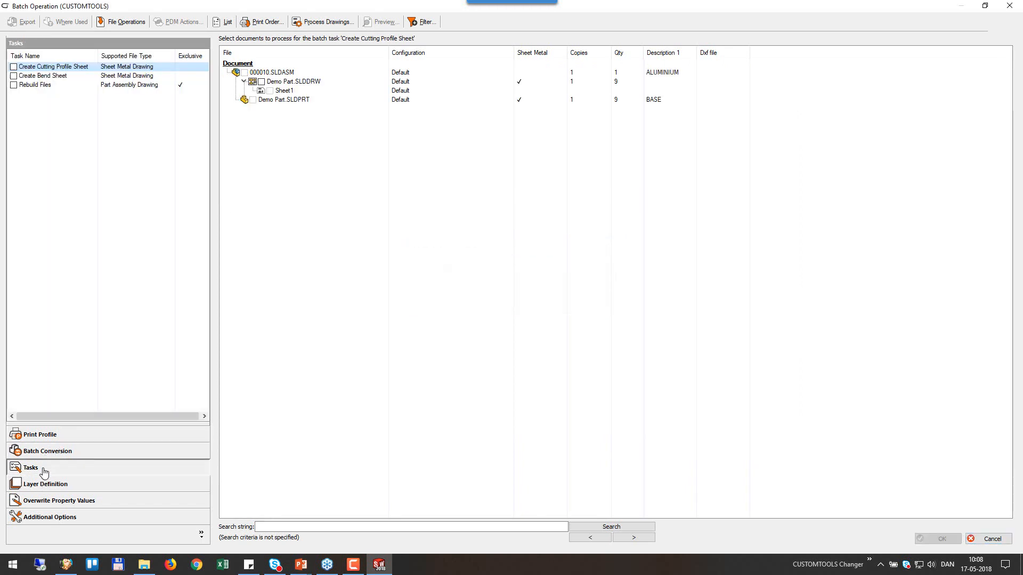
click(14, 67)
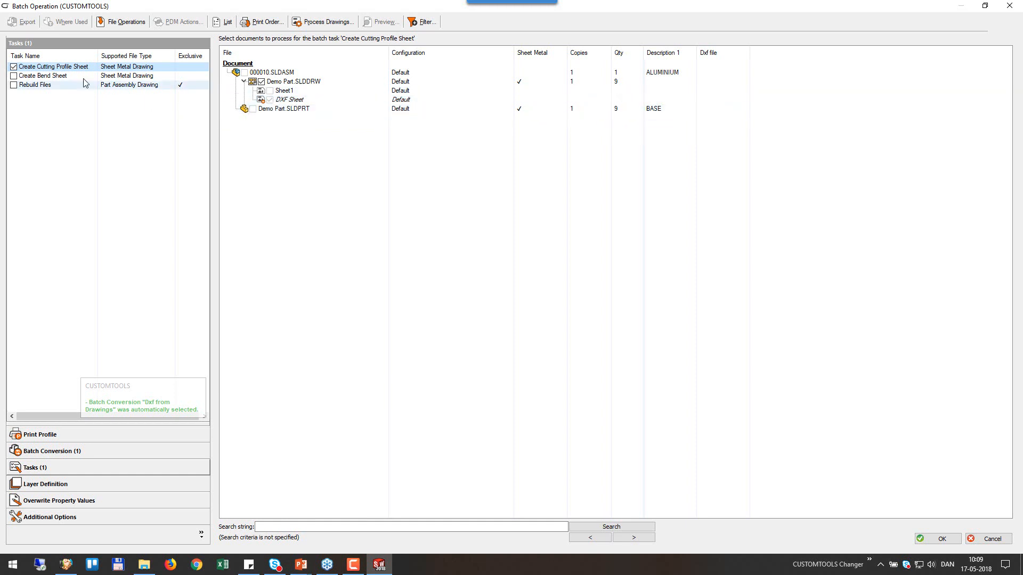
click(21, 76)
click(14, 76)
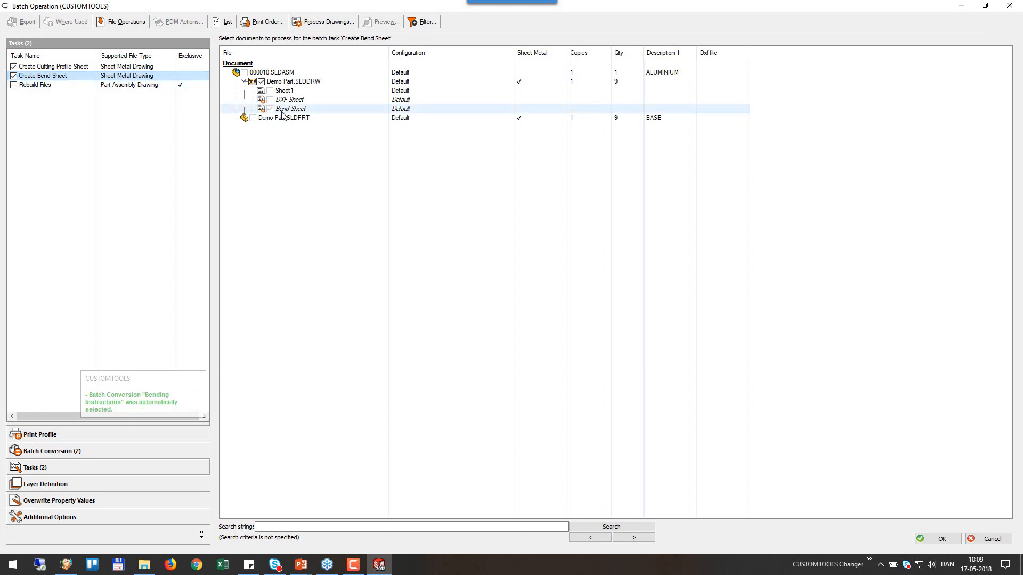
click(269, 109)
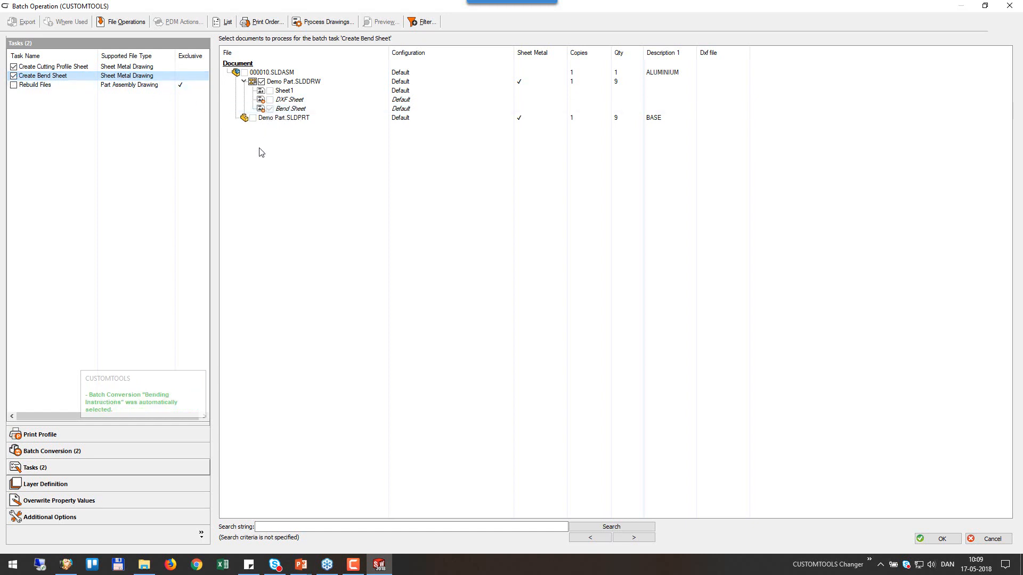
Check the sheets assigned to the conversions, enable the Dxf part conversion too, and run the batch, agreeing to continue with the modified assembly.
click(42, 454)
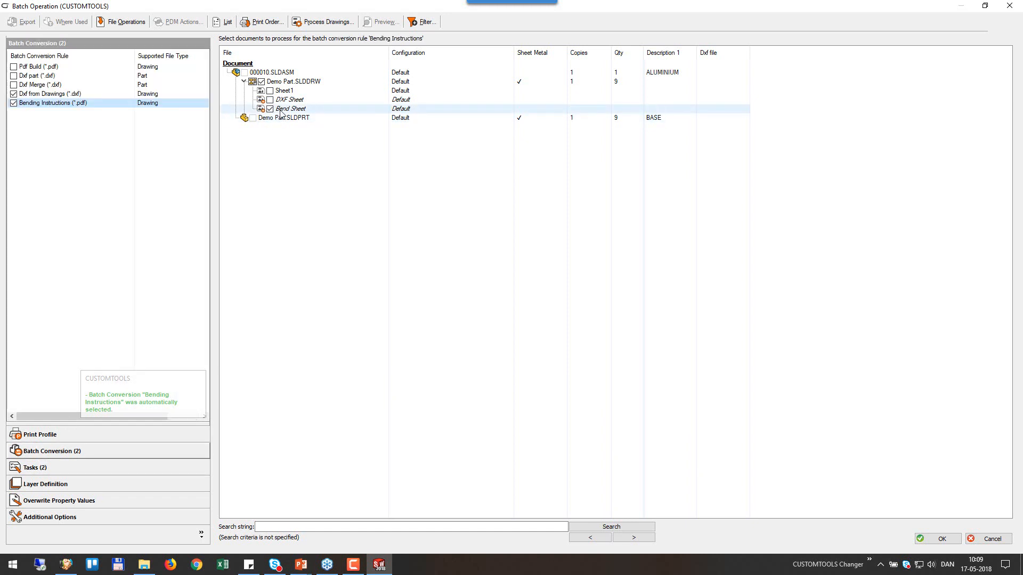
click(60, 96)
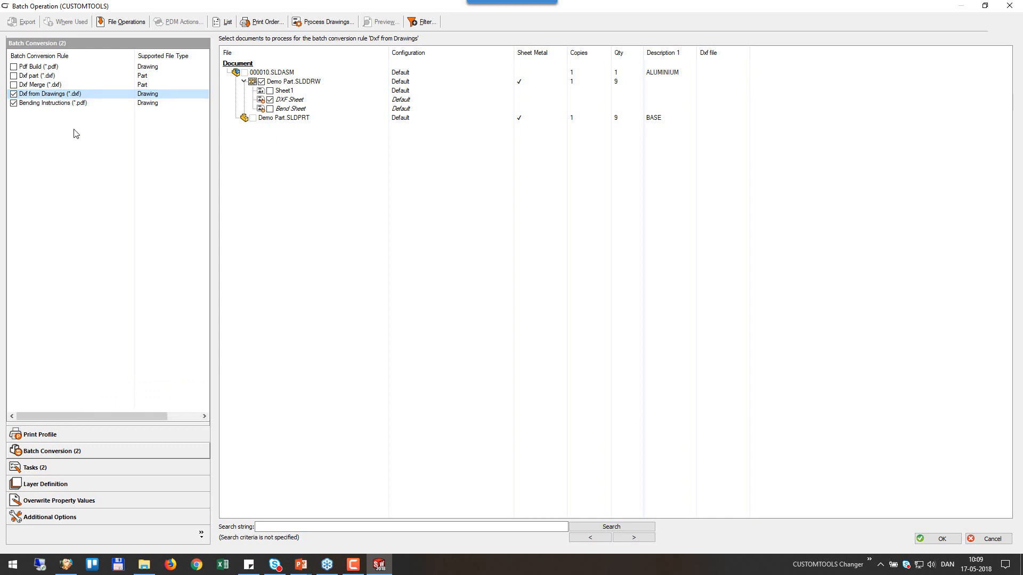
click(13, 76)
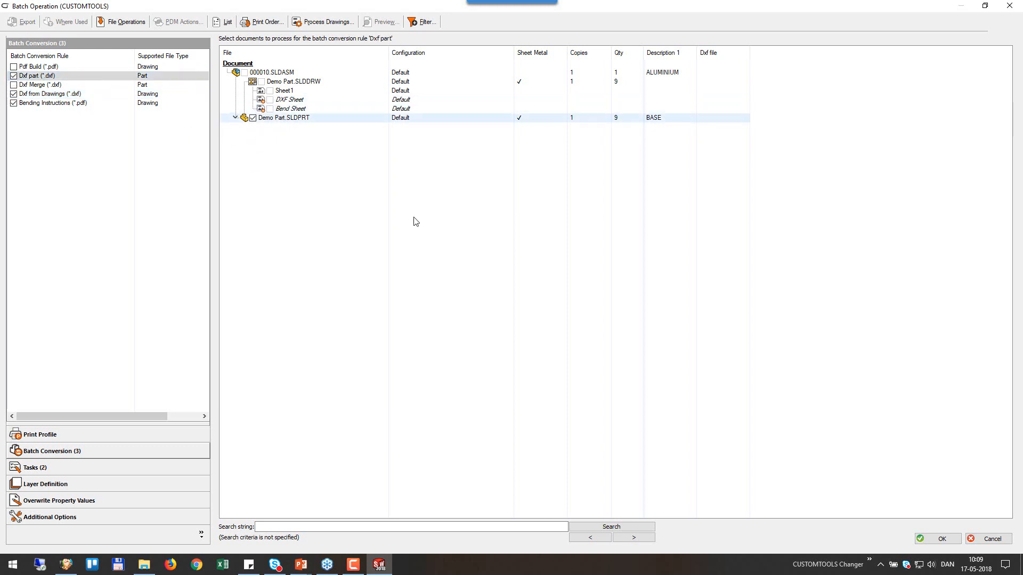
click(941, 541)
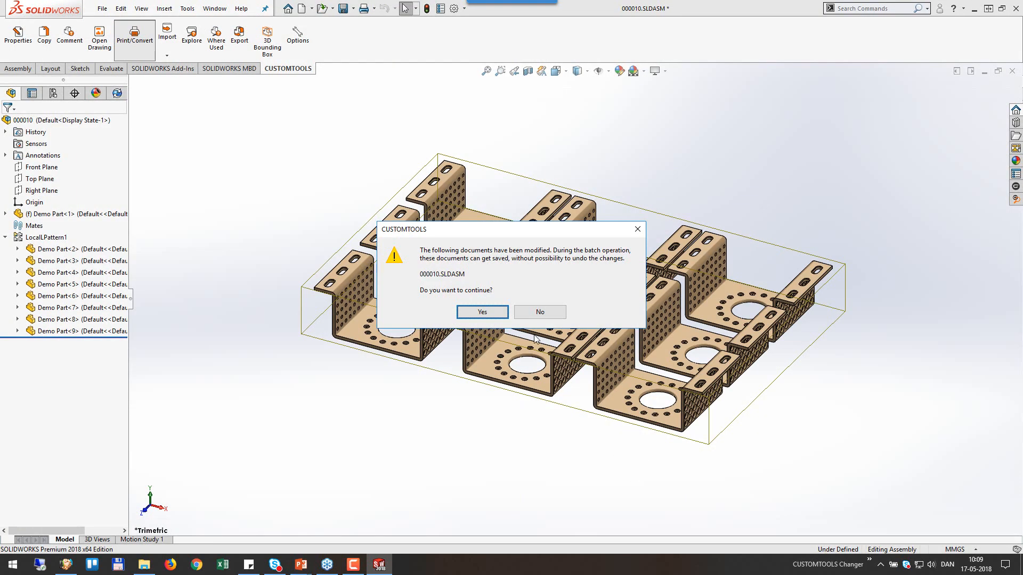
click(488, 314)
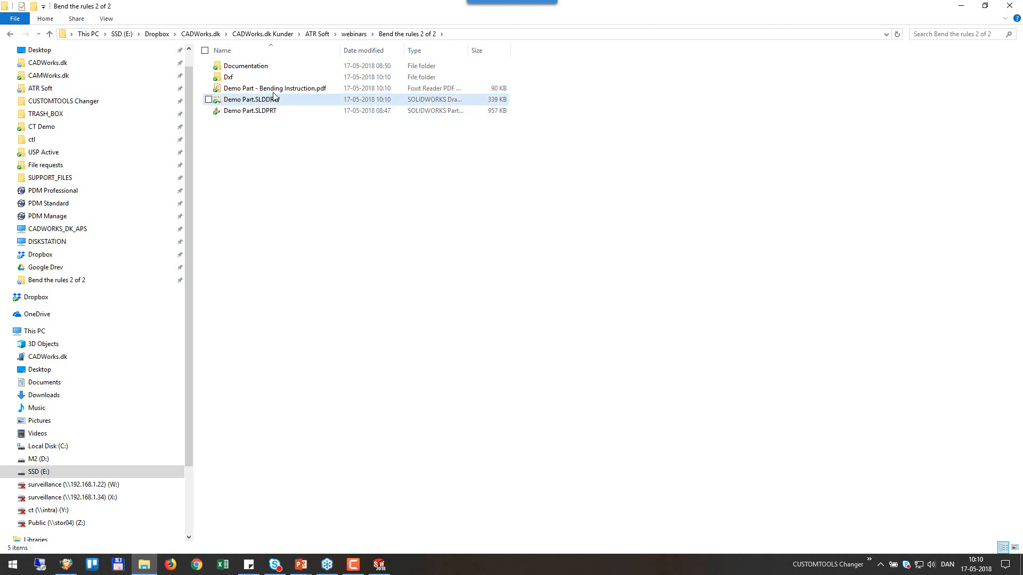
Open the newly exported Demo Part - Bending Instruction.pdf, review the bend drawing, and close it.
double_click(302, 90)
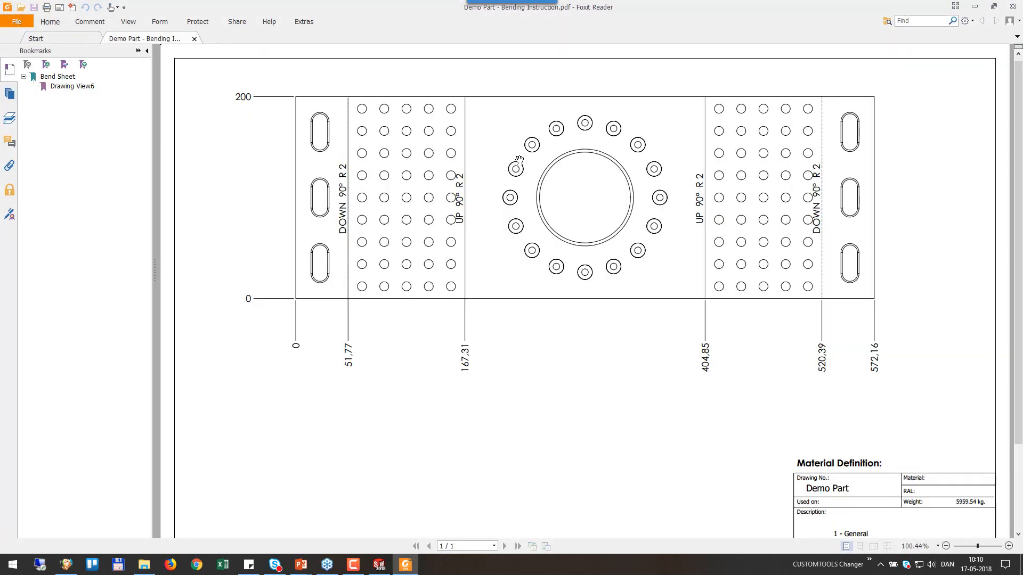
click(1012, 6)
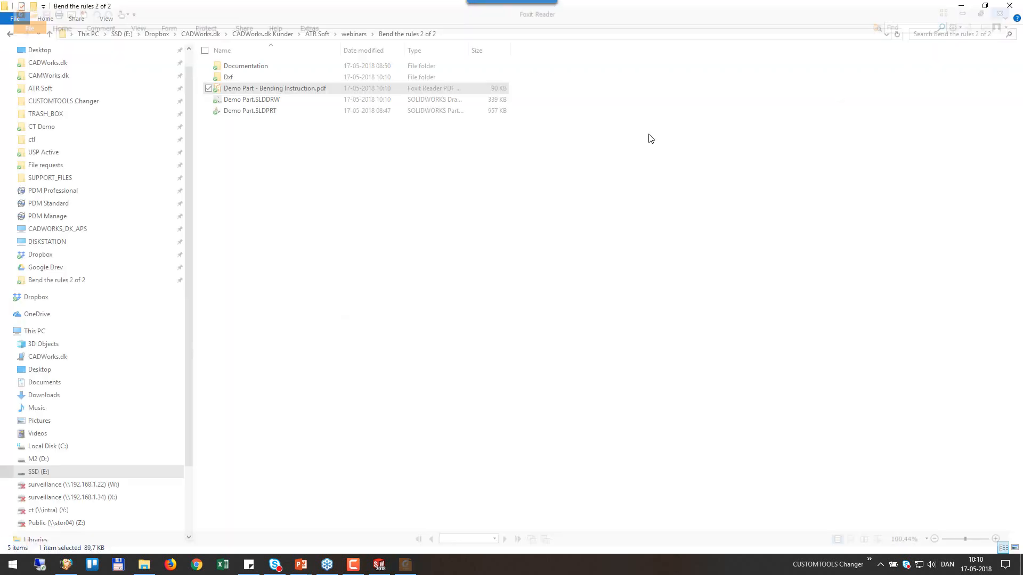
Open Demo Part-8.dxf from the Dxf folder in DraftSight, examine its material and quantity notes, and close it without saving.
double_click(243, 77)
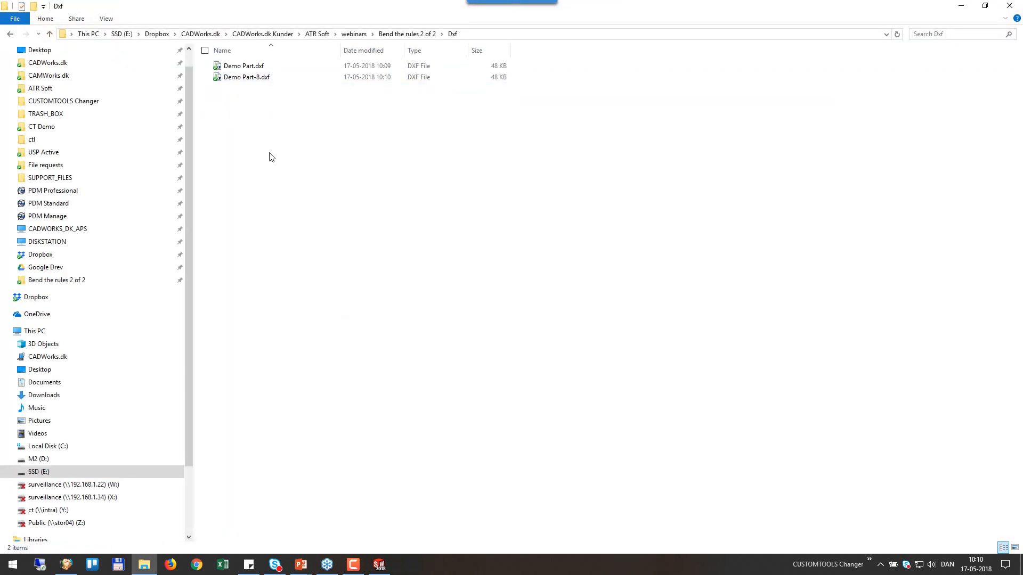
double_click(250, 77)
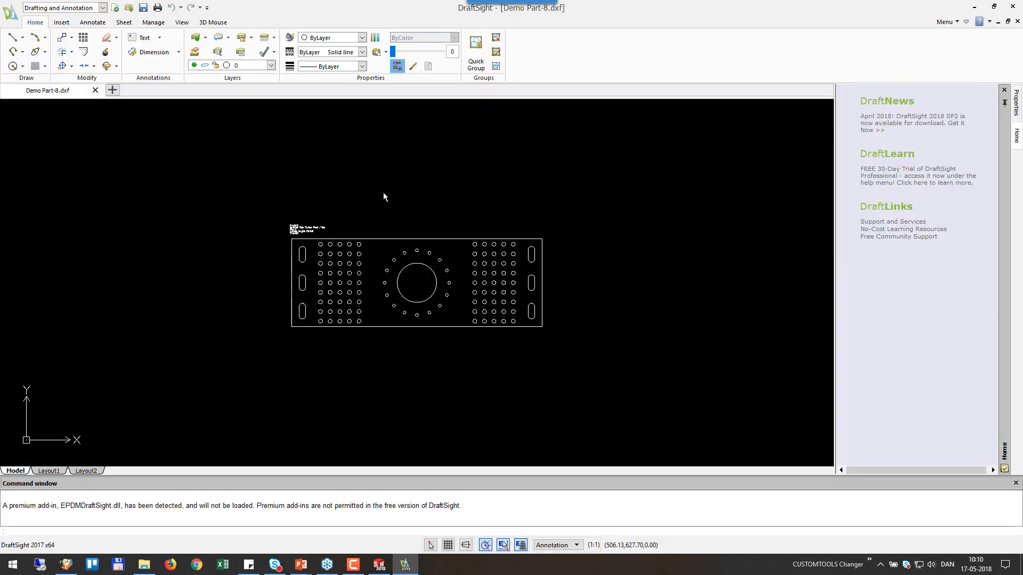
scroll(261, 221, up, 5)
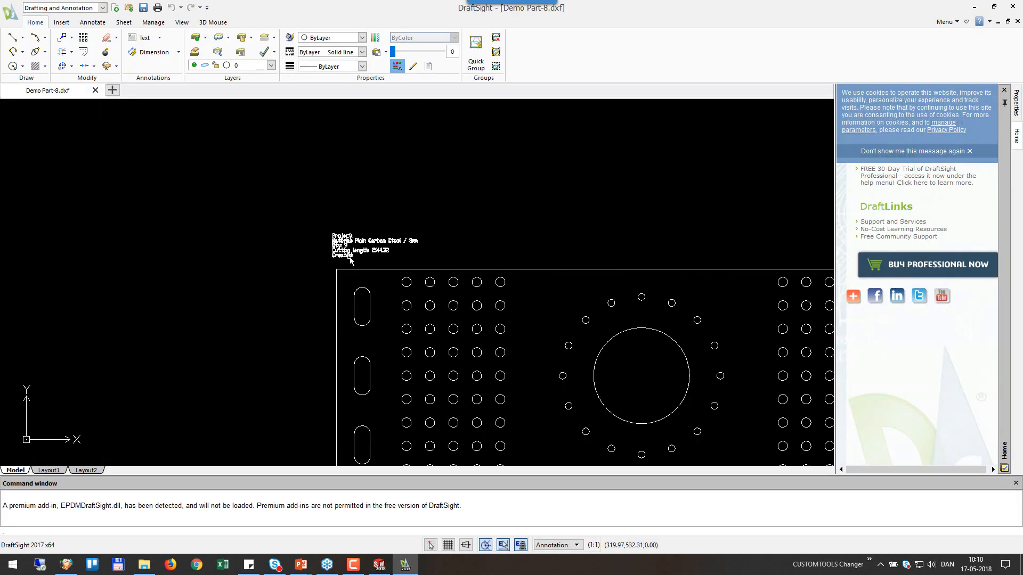
scroll(388, 273, down, 1)
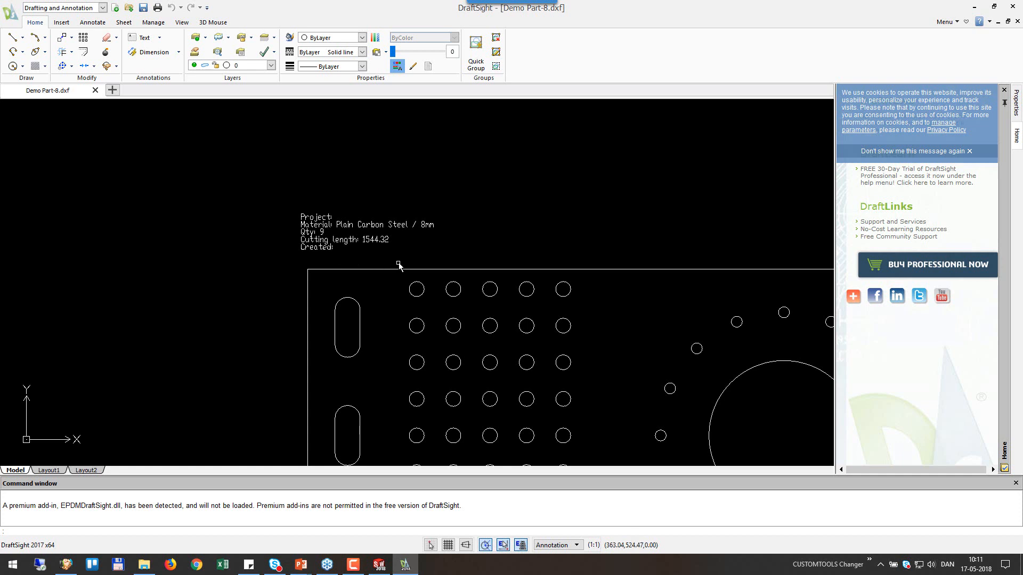
middle_drag(455, 269, 312, 195)
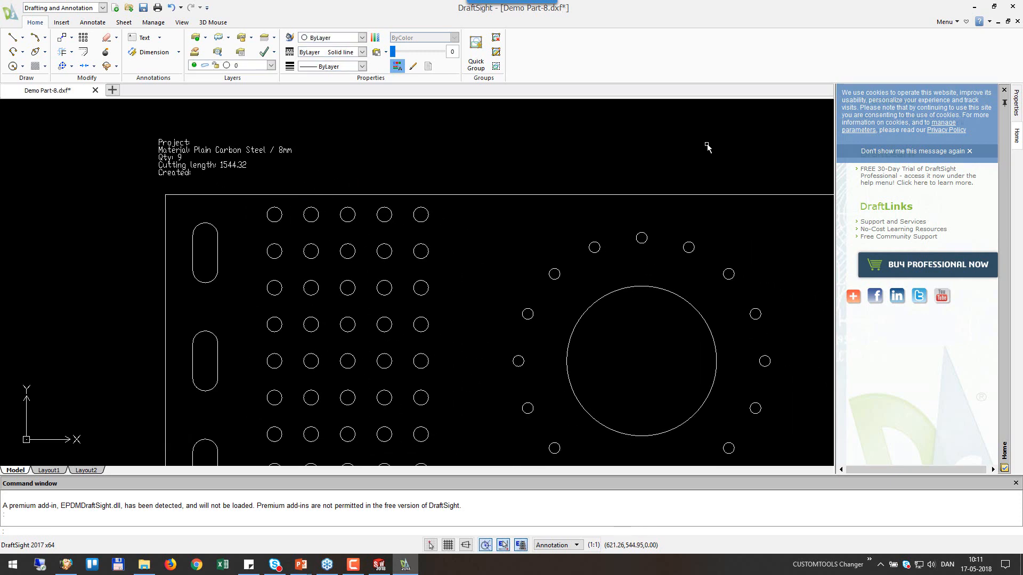
click(1012, 6)
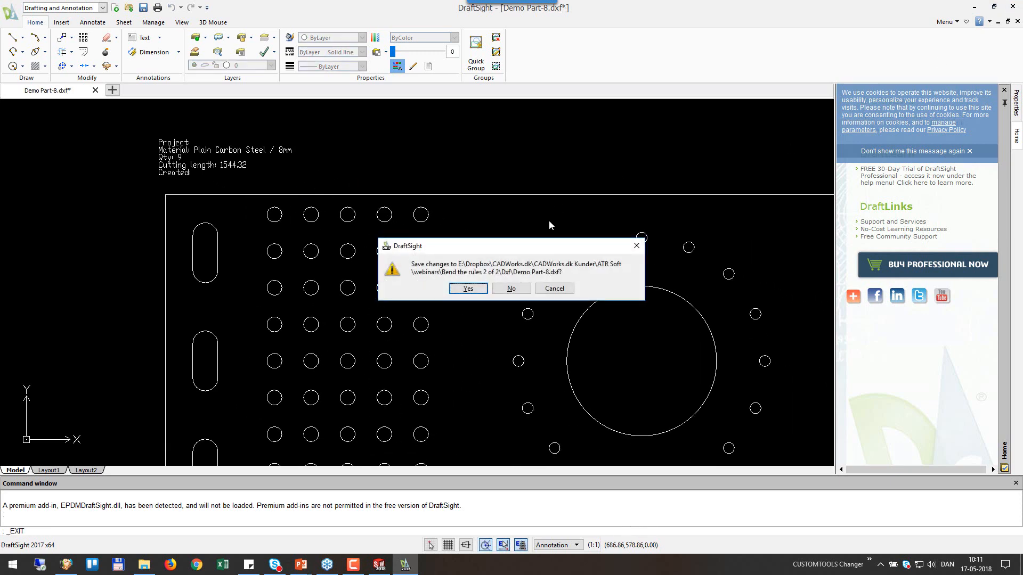
click(531, 282)
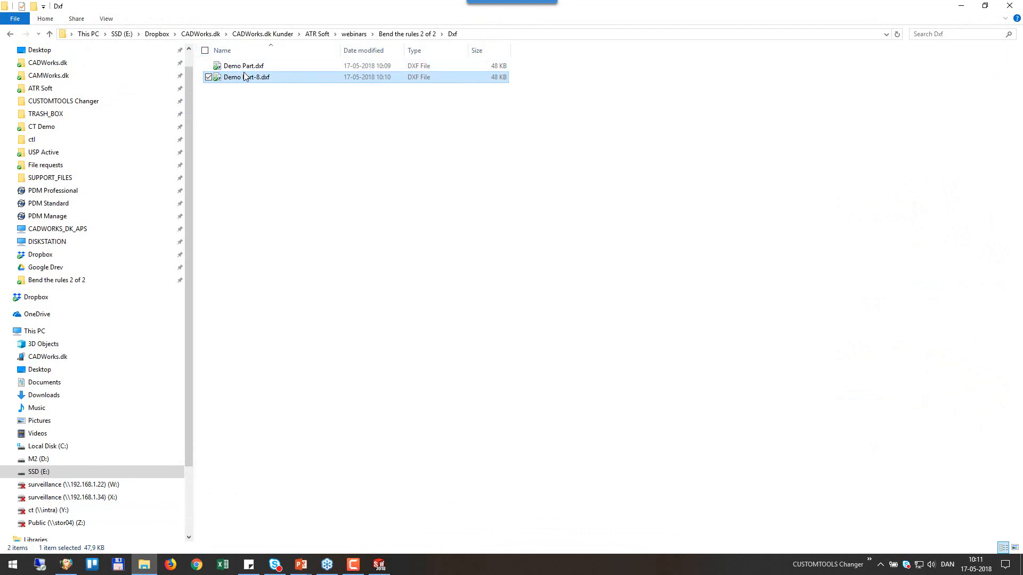
Open Demo Part.dxf in DraftSight, examine its material, cut length and quantity notes and the flat profile, and close it without saving.
double_click(245, 66)
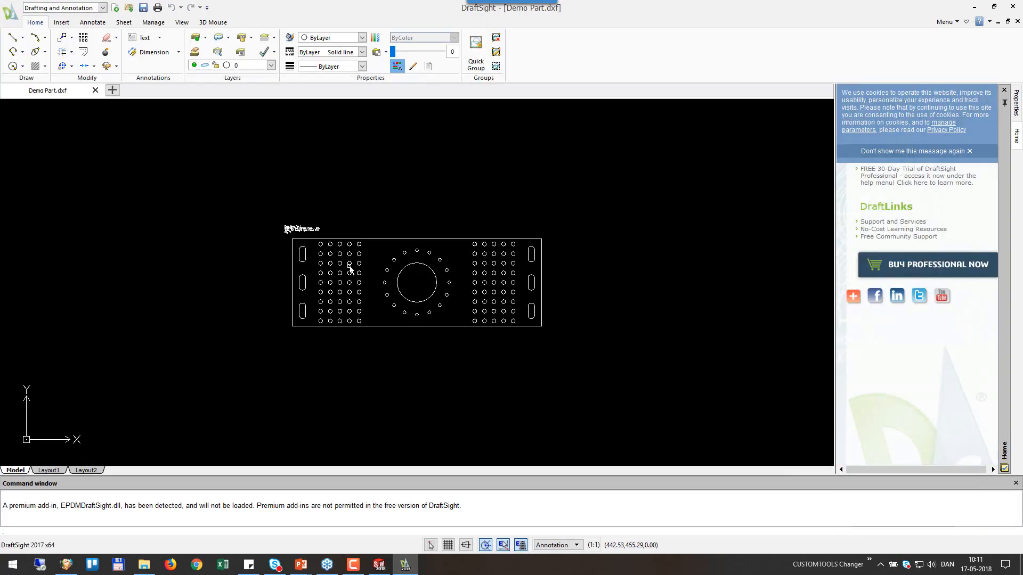
scroll(294, 235, up, 8)
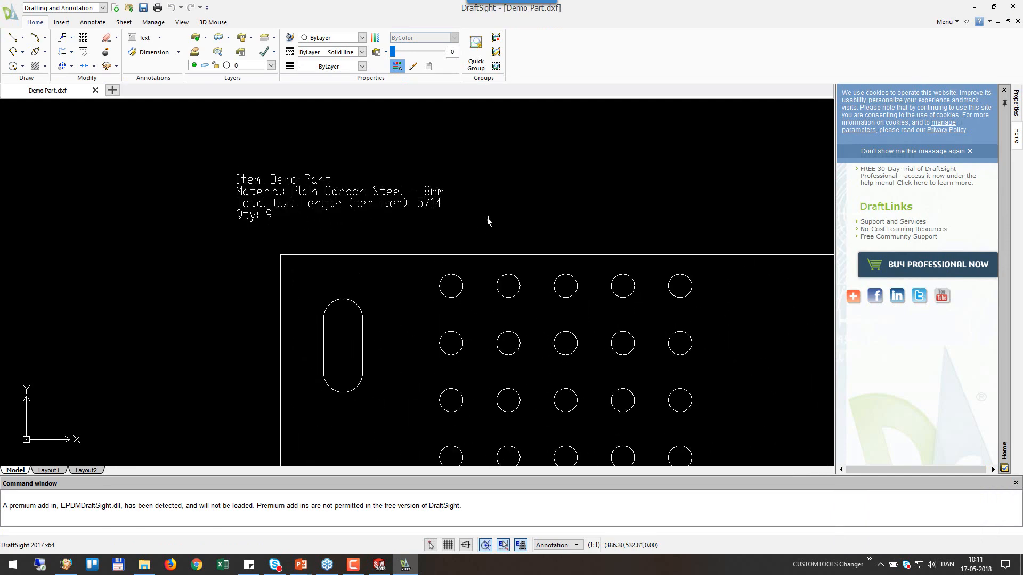
scroll(548, 221, down, 5)
scroll(604, 264, down, 2)
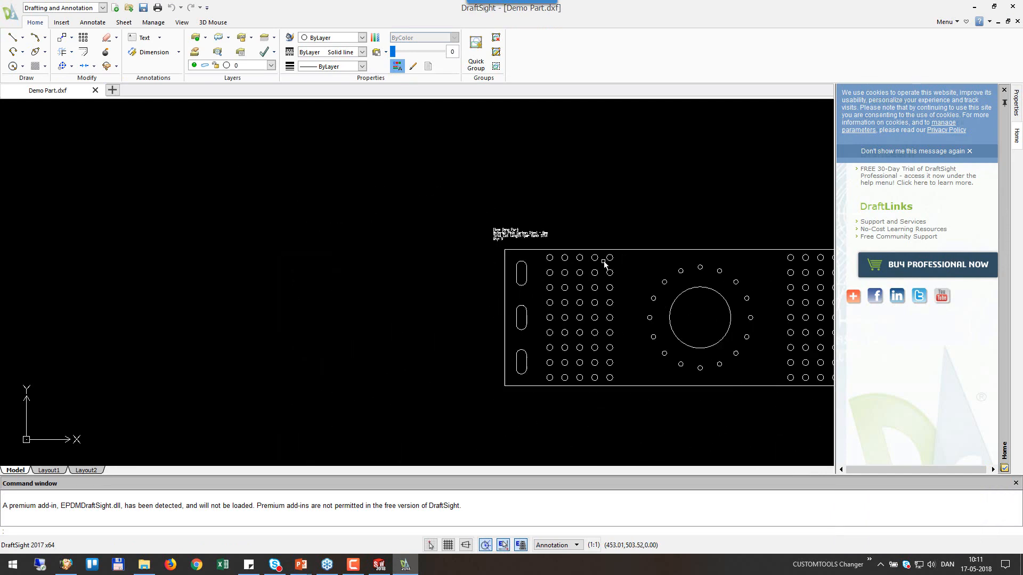
mouse_move(674, 311)
middle_down()
mouse_move(489, 295)
mouse_move(526, 302)
middle_up()
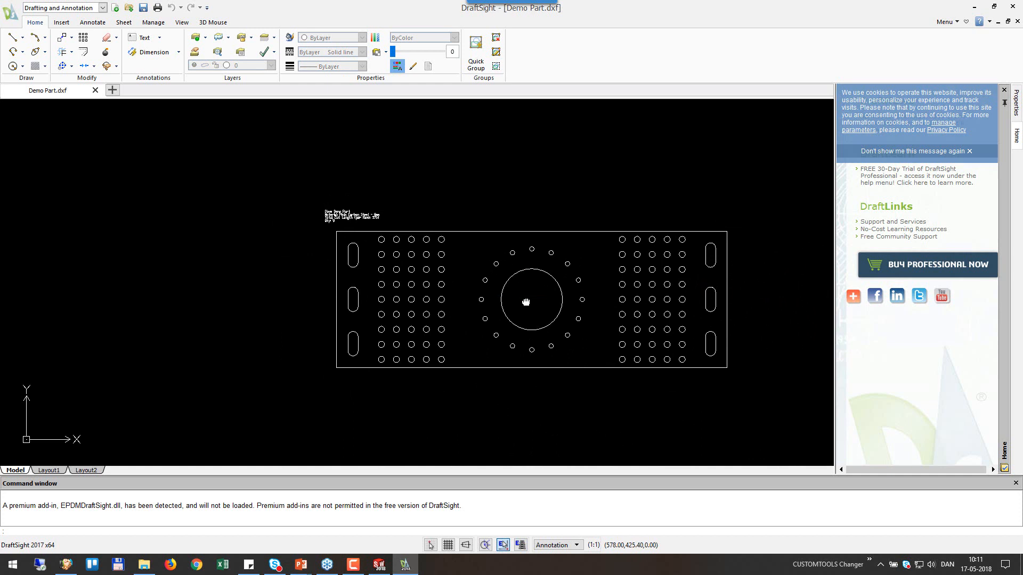
scroll(523, 299, up, 1)
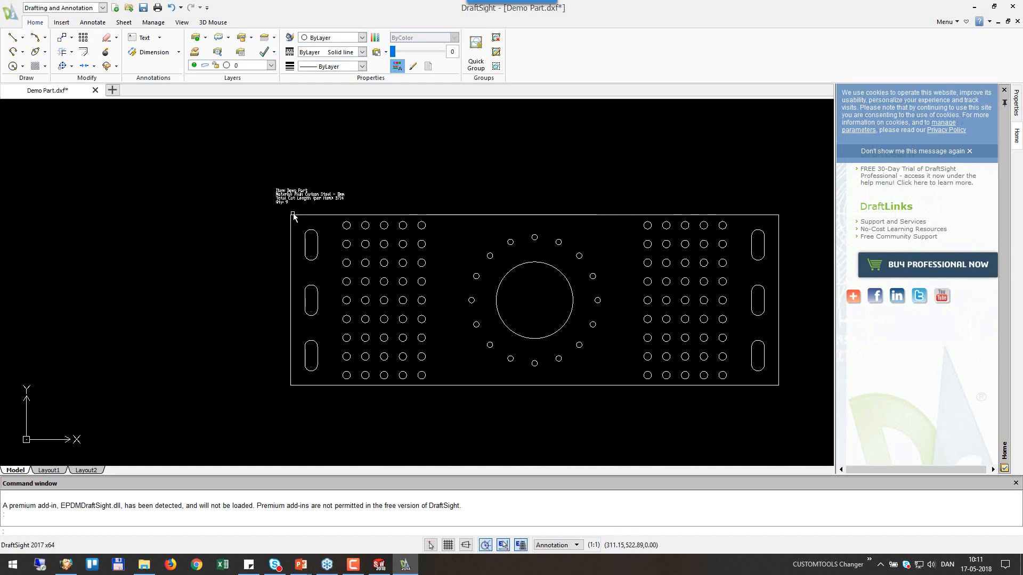
scroll(293, 215, up, 1)
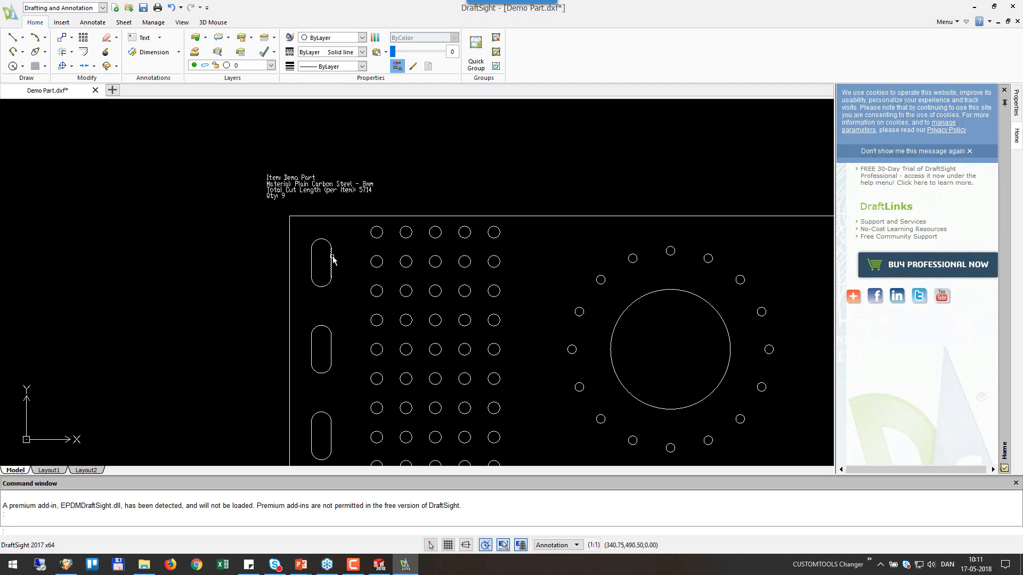
scroll(332, 259, down, 2)
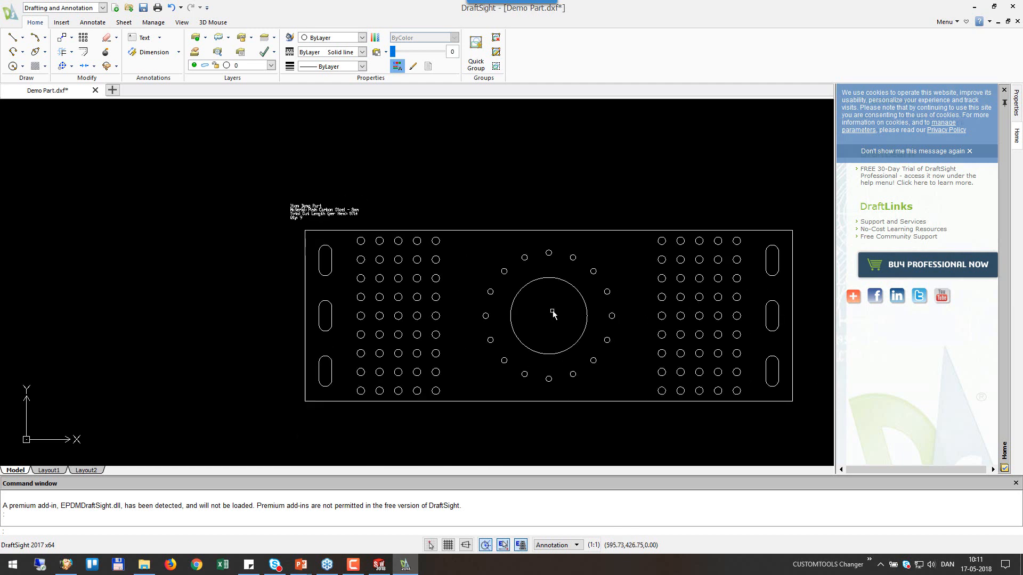
scroll(612, 325, down, 1)
scroll(660, 353, up, 1)
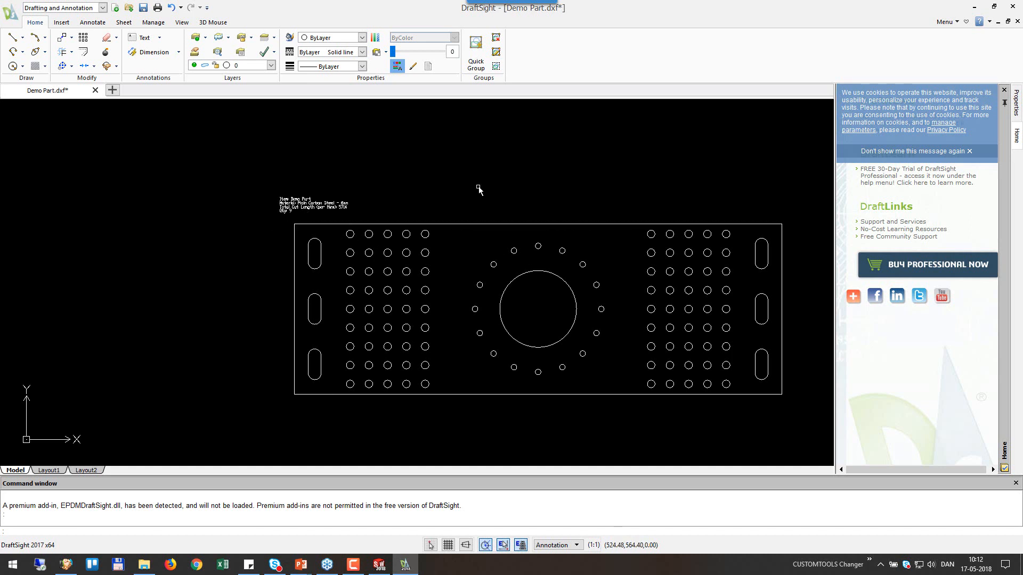
click(1012, 7)
click(512, 287)
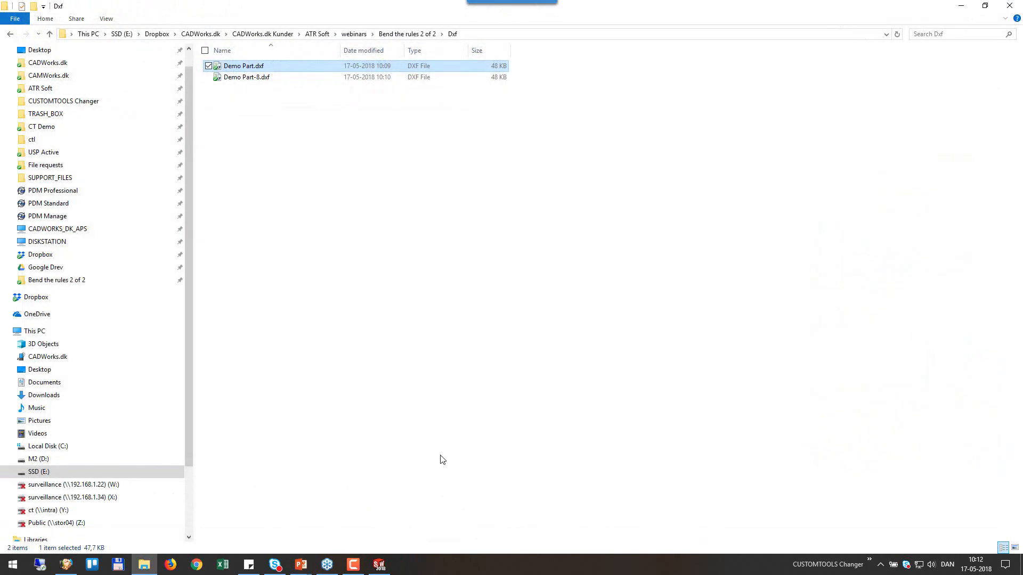
Switch to SOLIDWORKS and review the CUSTOMTOOLS cutting profile and bend sheet options, including the bend sheet's name and available note templates.
click(379, 564)
click(298, 47)
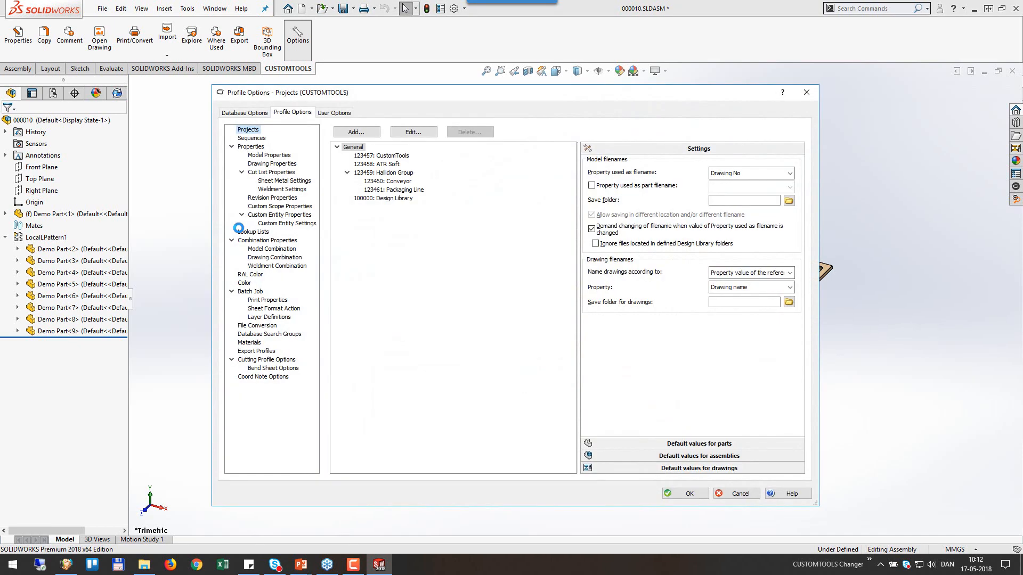
click(266, 360)
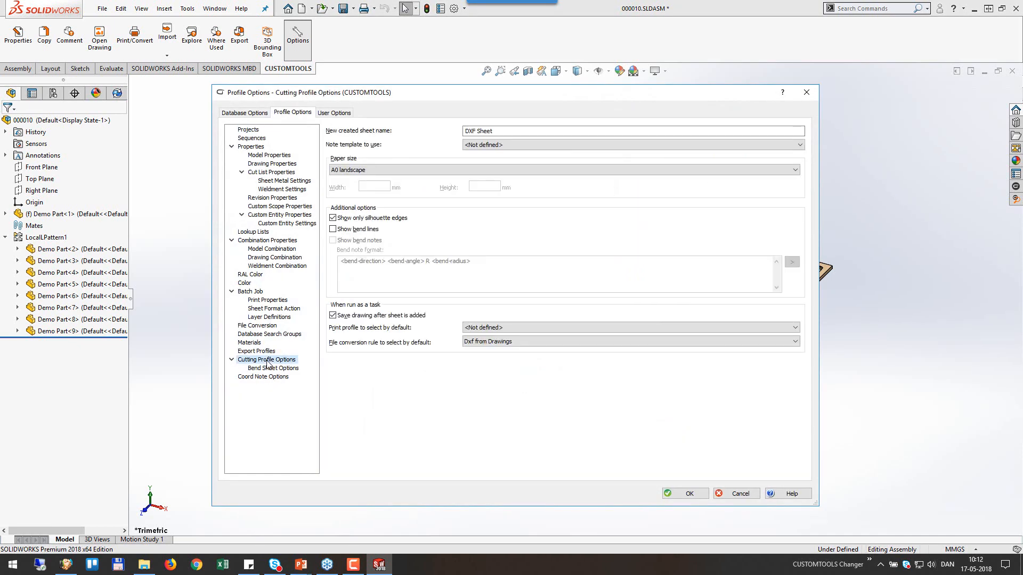
click(283, 369)
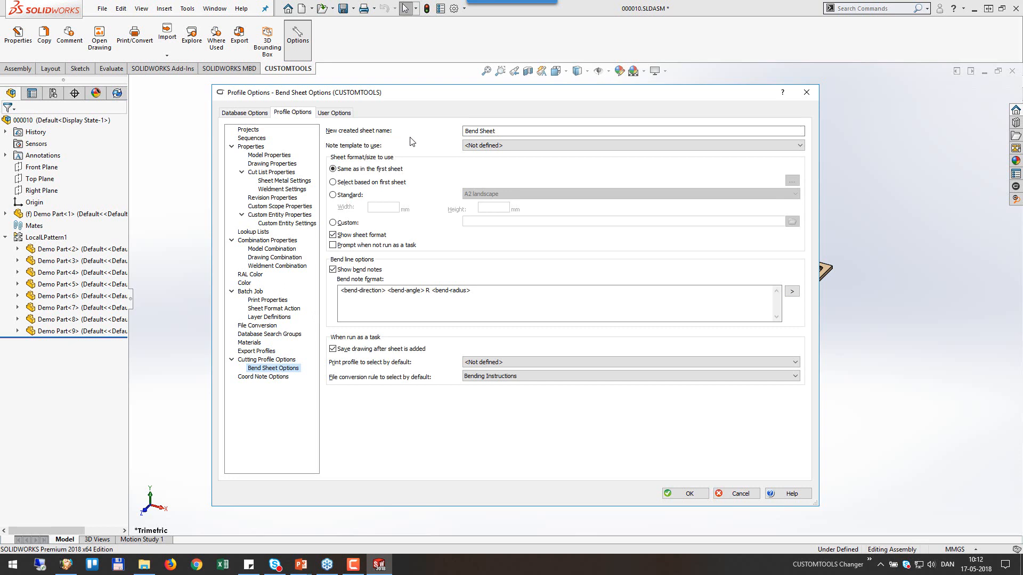
drag(499, 131, 464, 130)
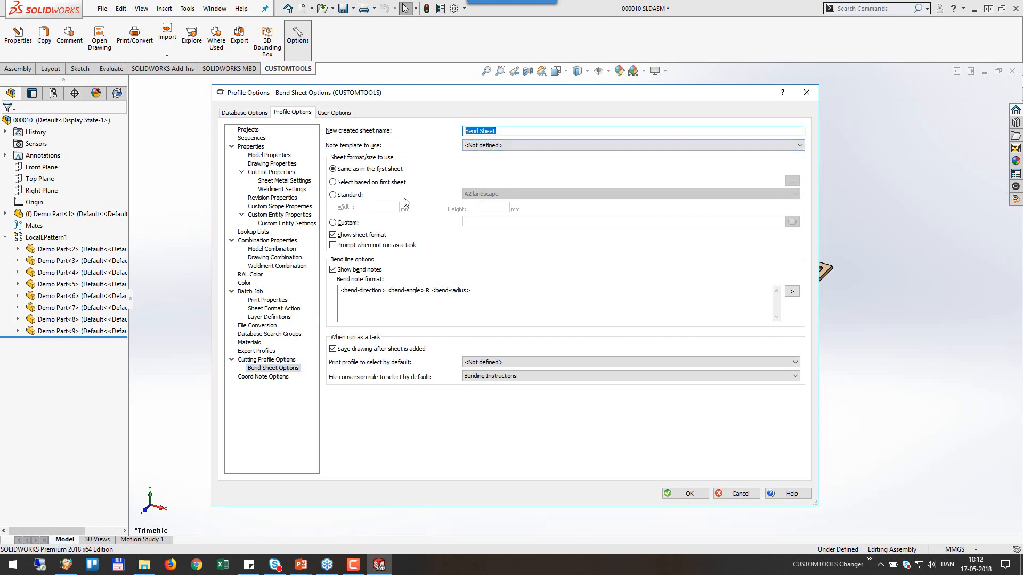
click(498, 146)
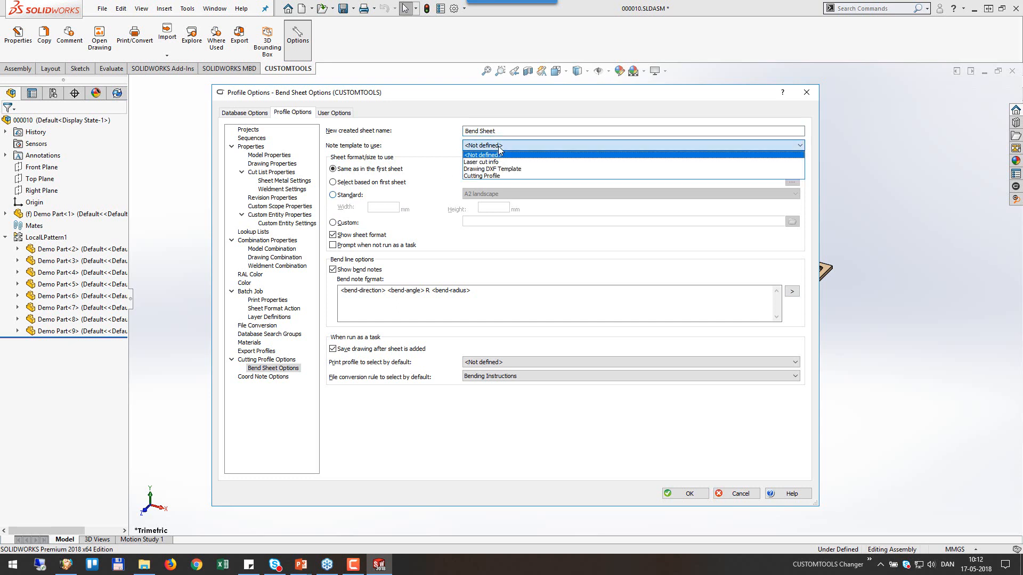
click(498, 146)
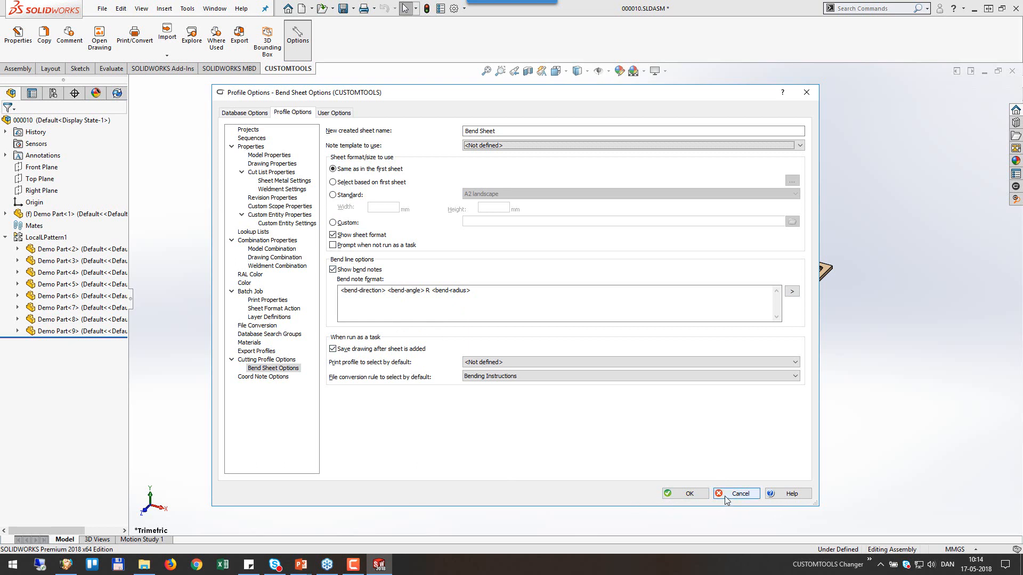
Review the Bending Instructions file conversion rule, including its sheet name filter and PDF conversion options, and close the CUSTOMTOOLS options.
click(269, 326)
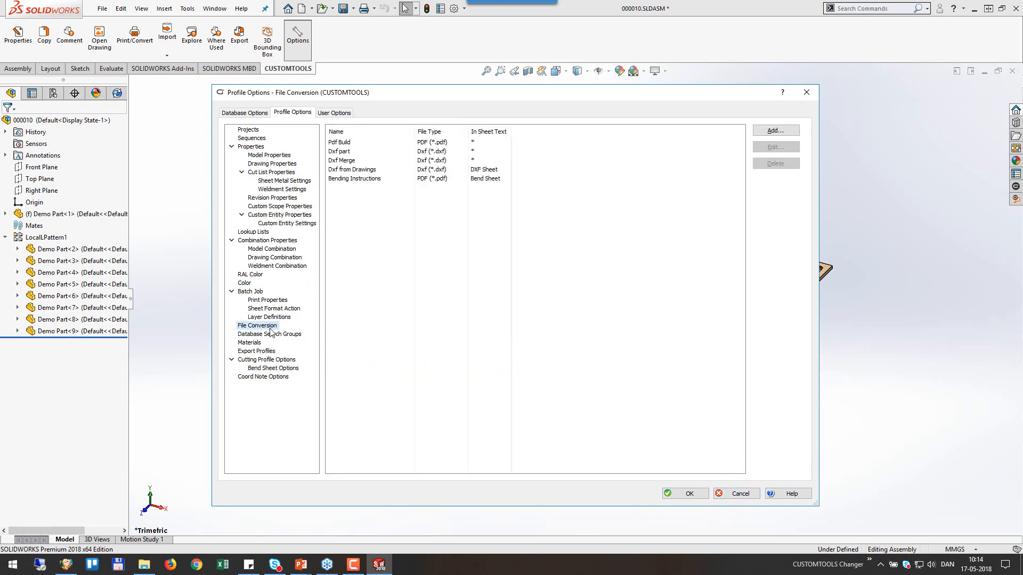
click(362, 179)
double_click(362, 179)
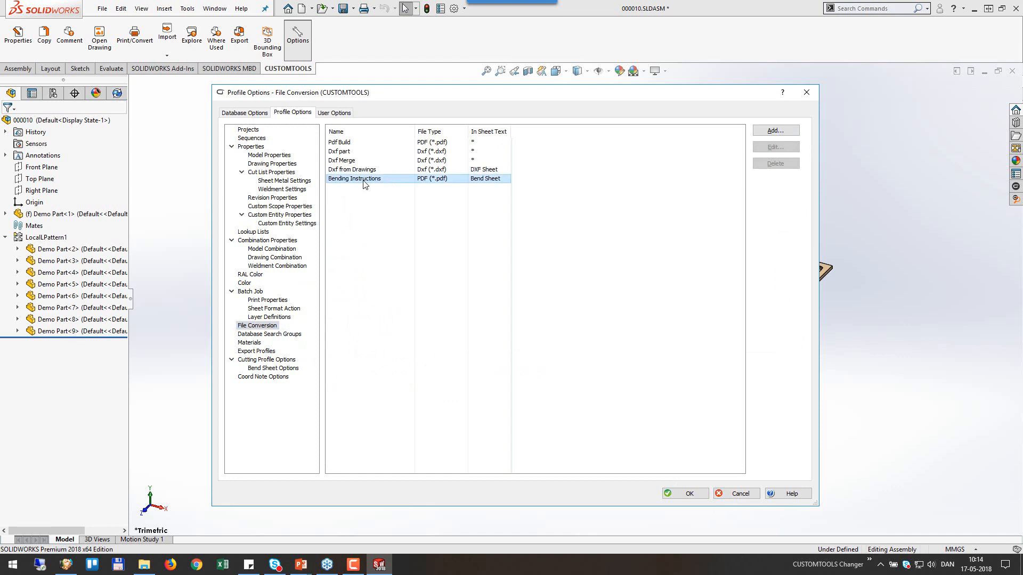
click(444, 273)
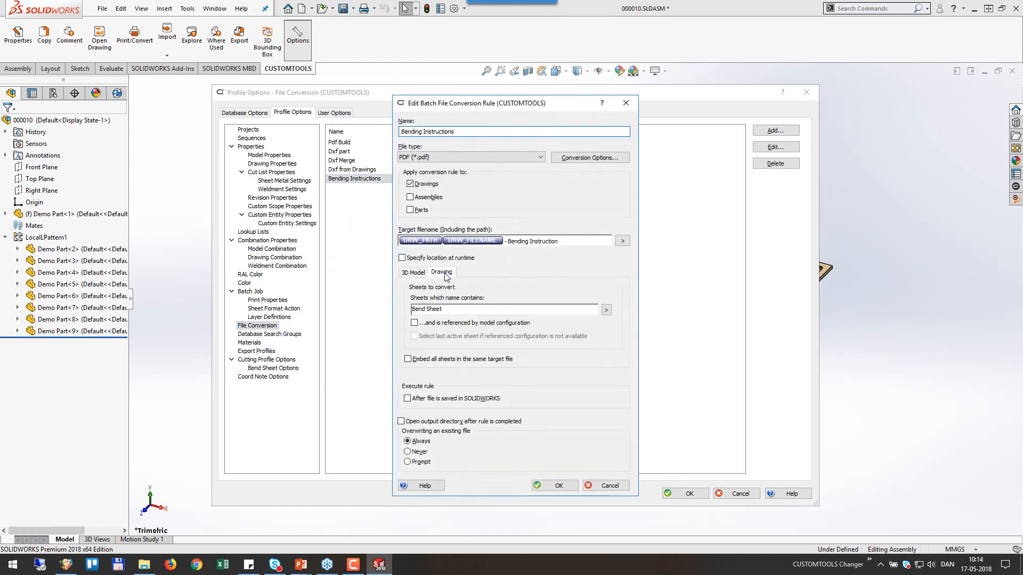
drag(445, 309, 409, 309)
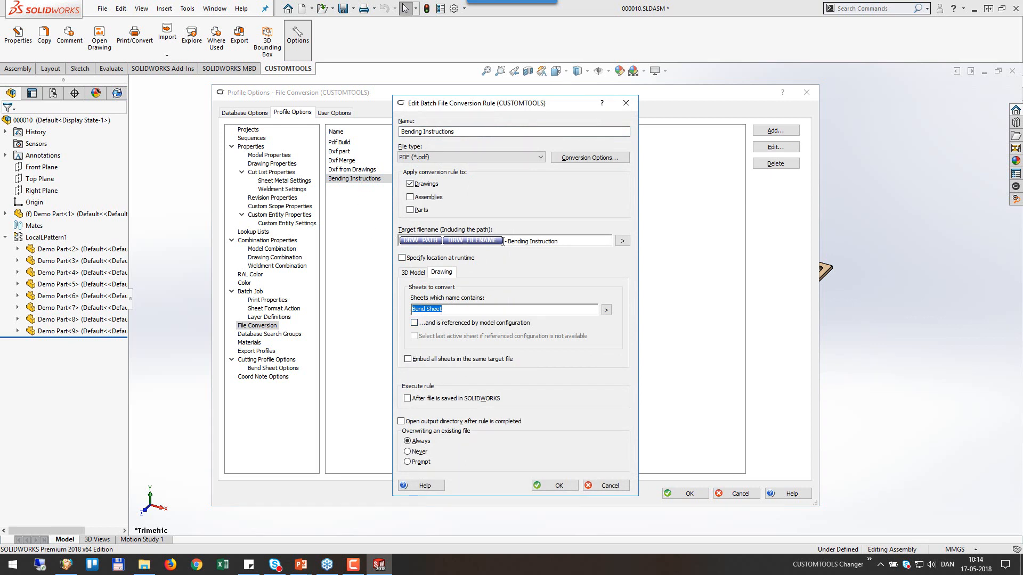
click(589, 157)
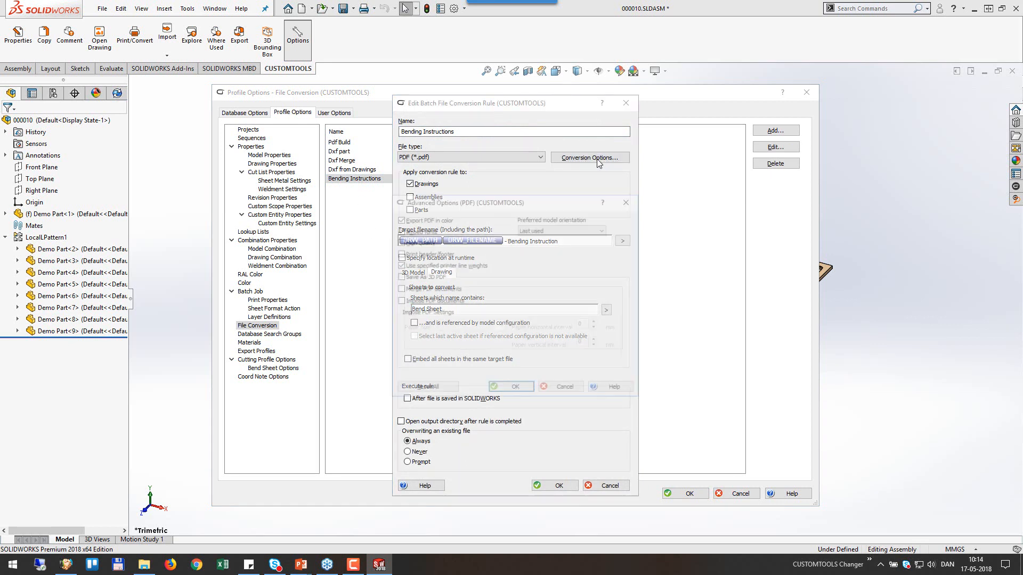
click(568, 389)
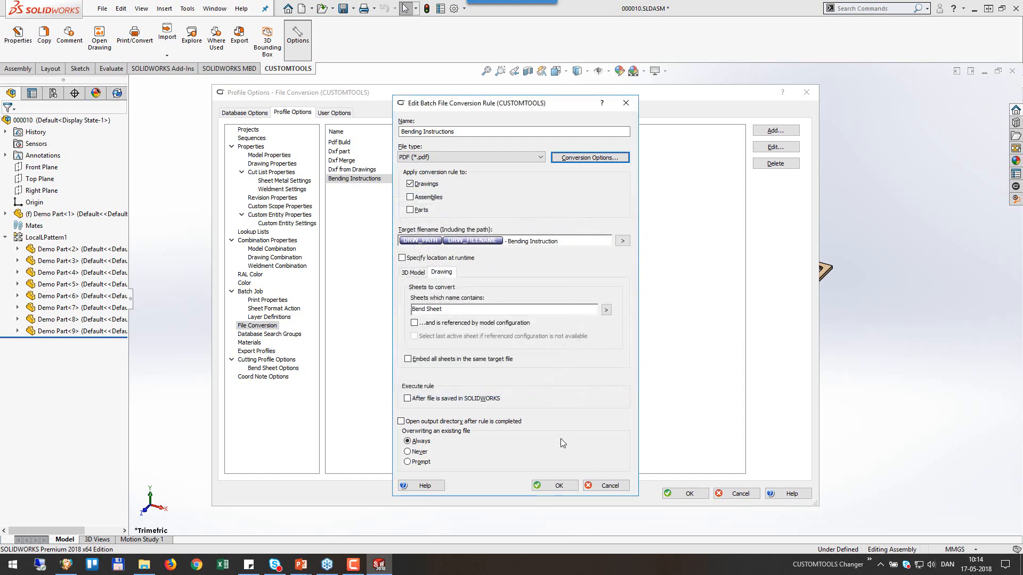
click(557, 485)
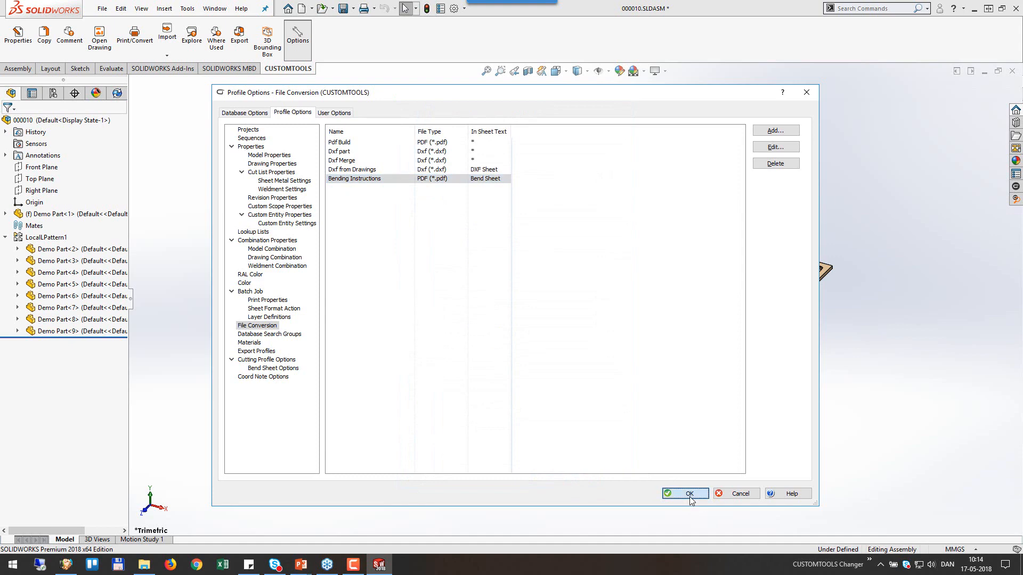
click(688, 495)
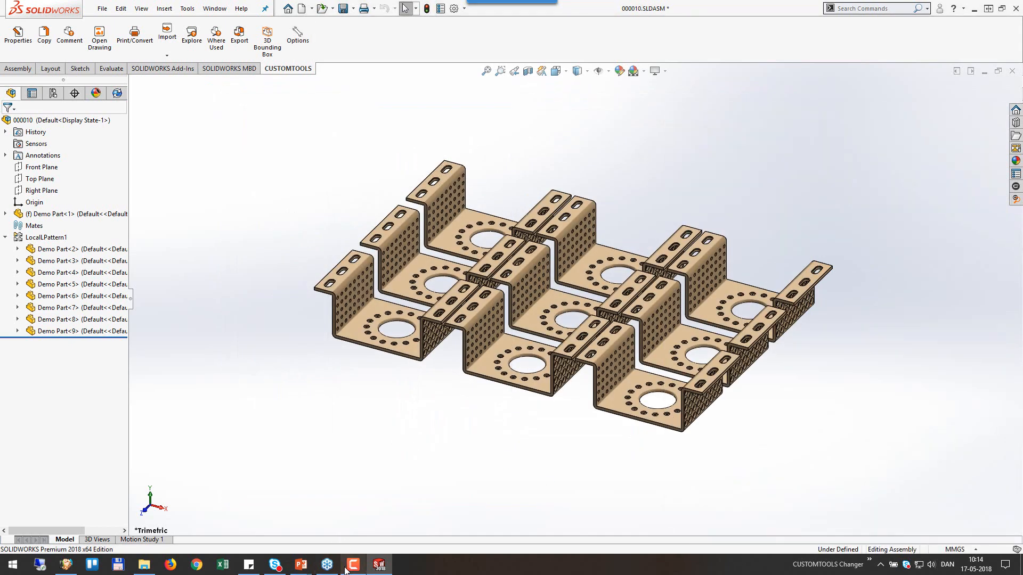
Switch to the running PowerPoint slide show and advance to the slide announcing the next webinar.
mouse_move(301, 565)
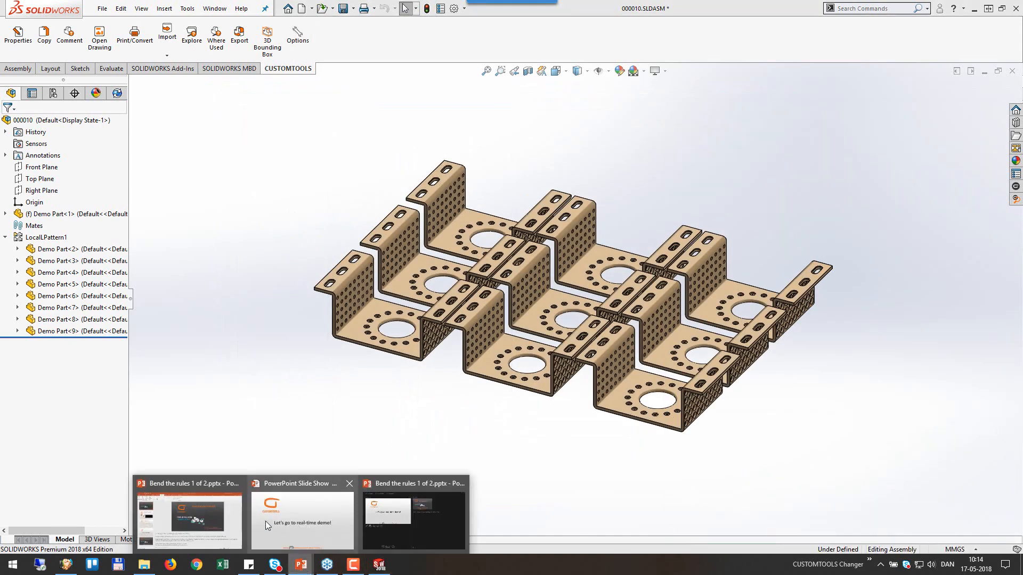
click(312, 530)
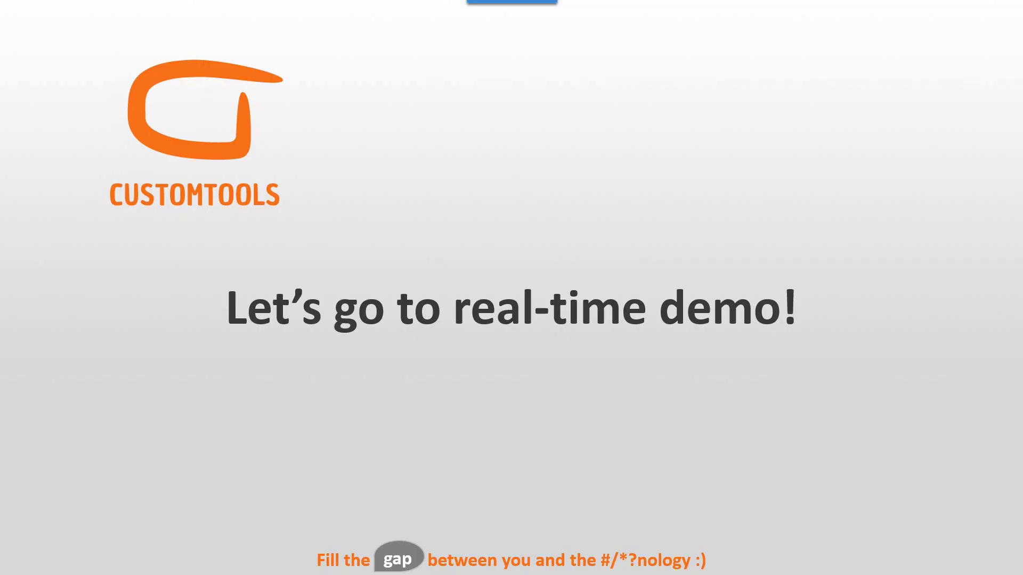
key(Right)
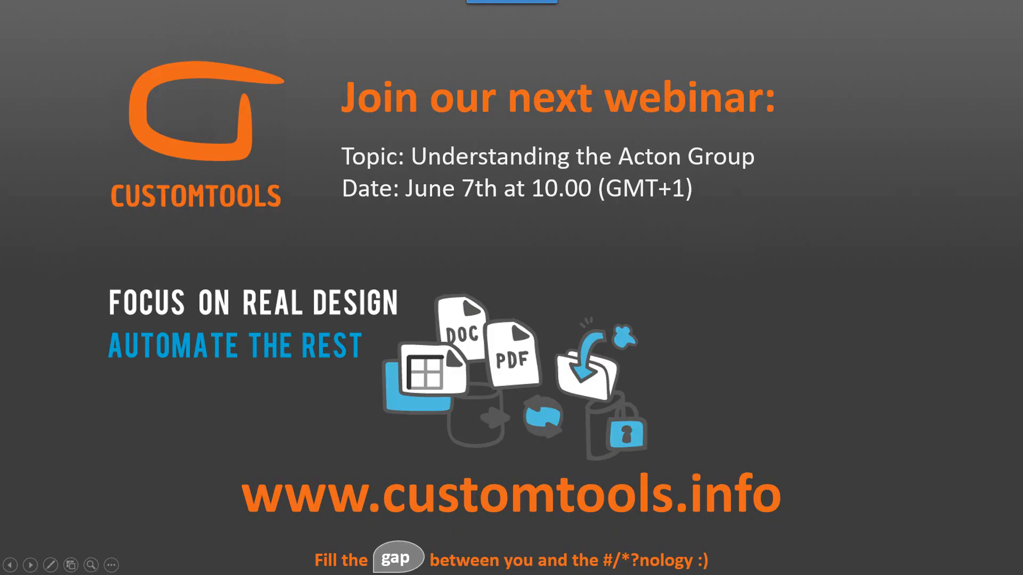